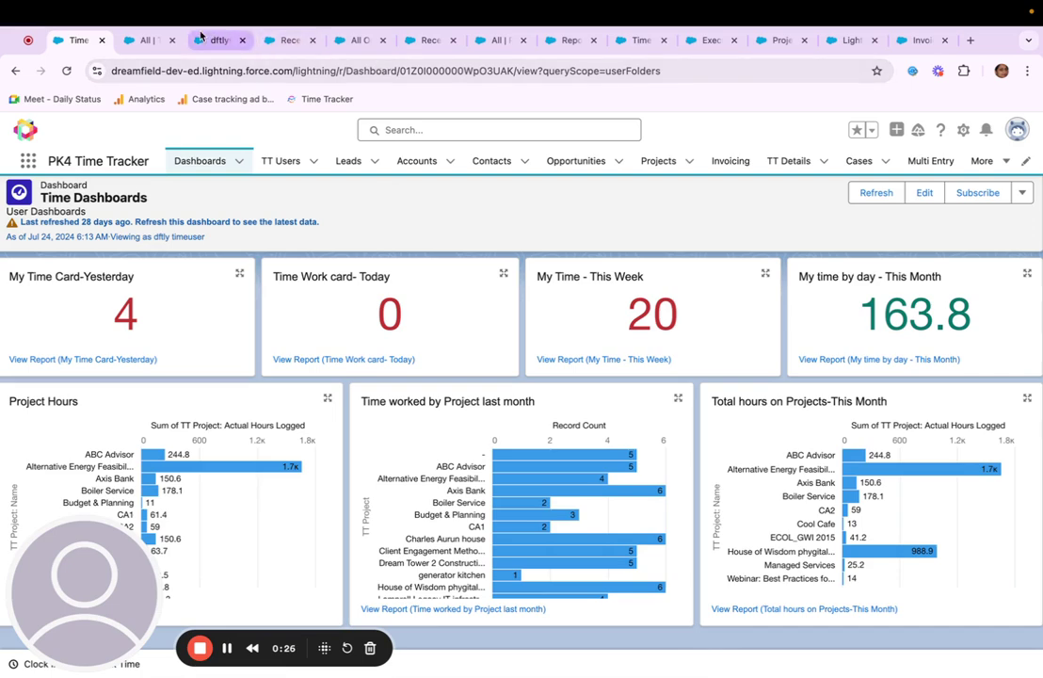
Switch to the PK4 TimeTracker window, look at its login page, and return to the Multi-Day timesheet
mouse_move(415, 7)
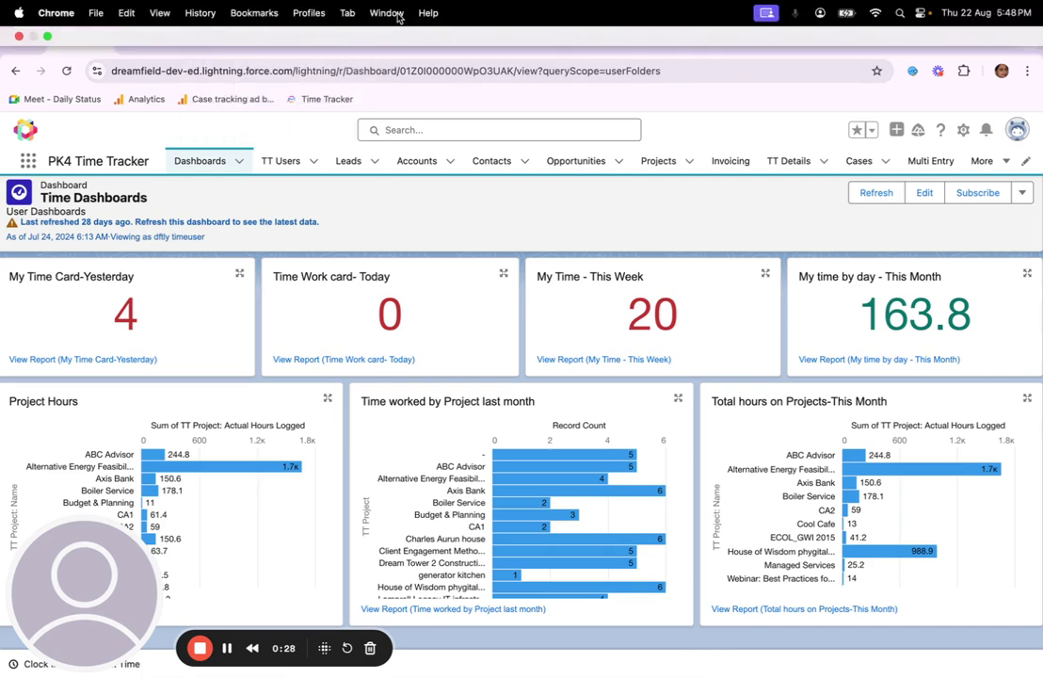
click(398, 15)
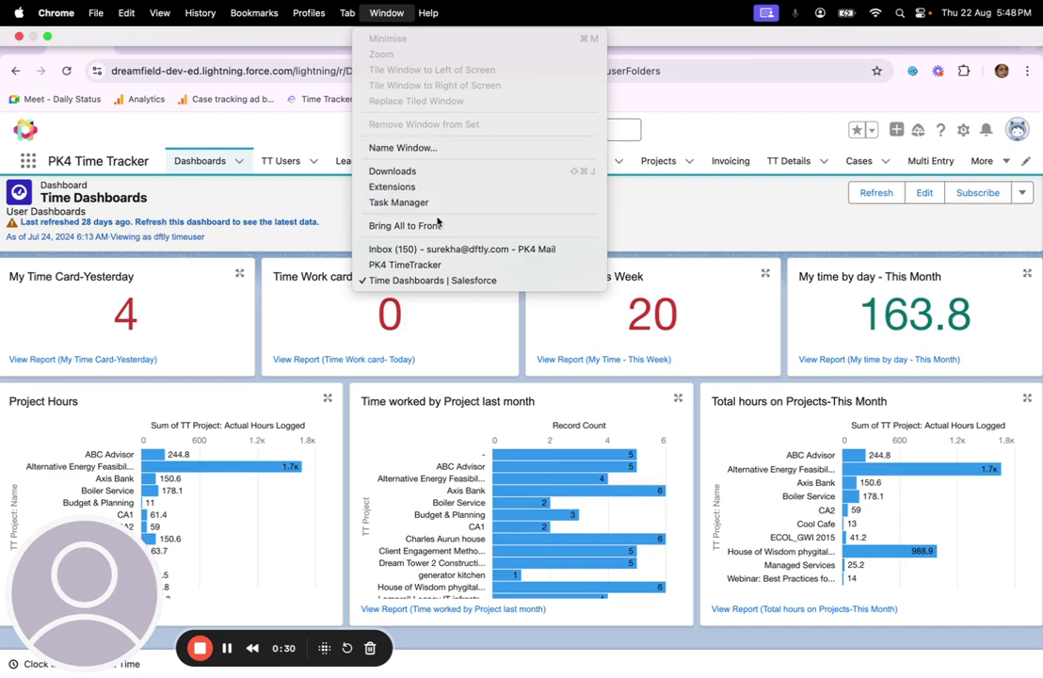
click(451, 264)
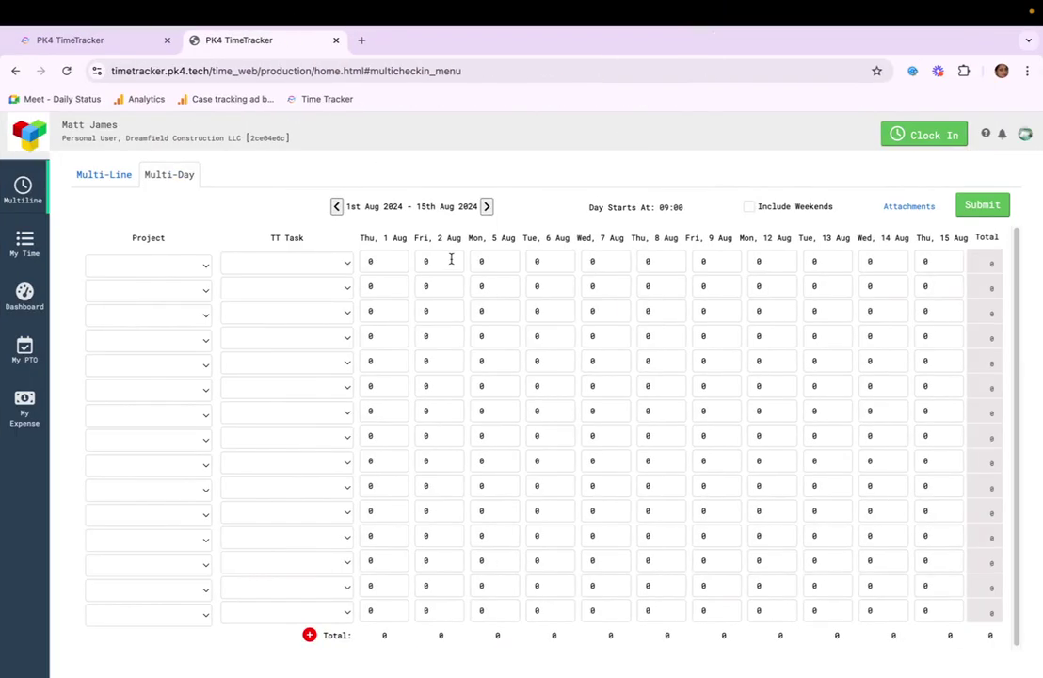
click(91, 40)
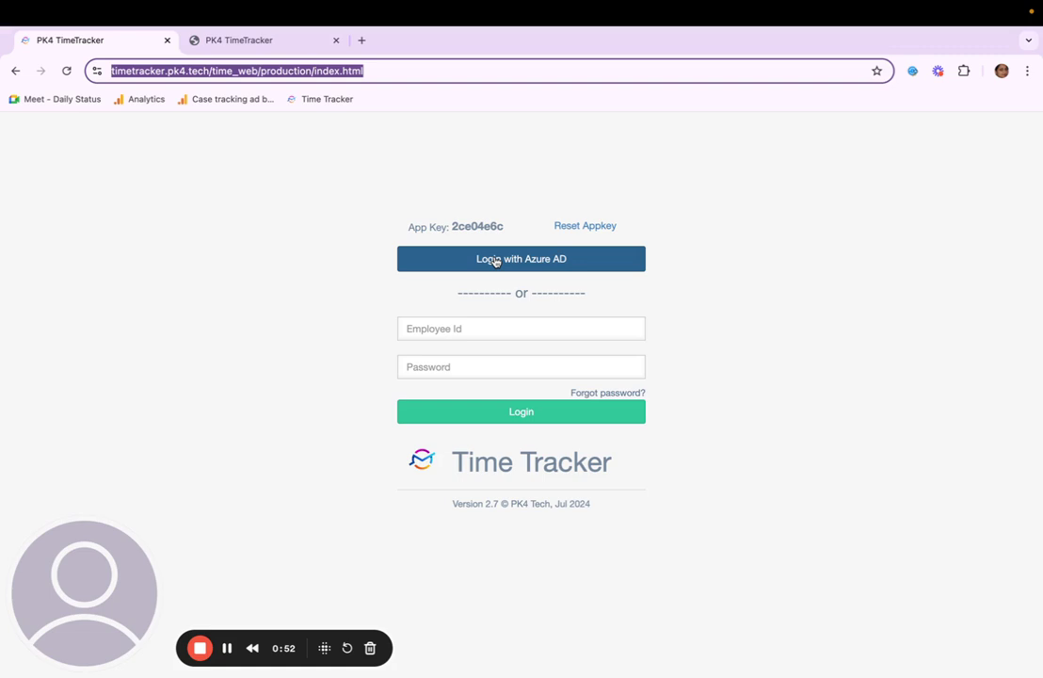
click(262, 42)
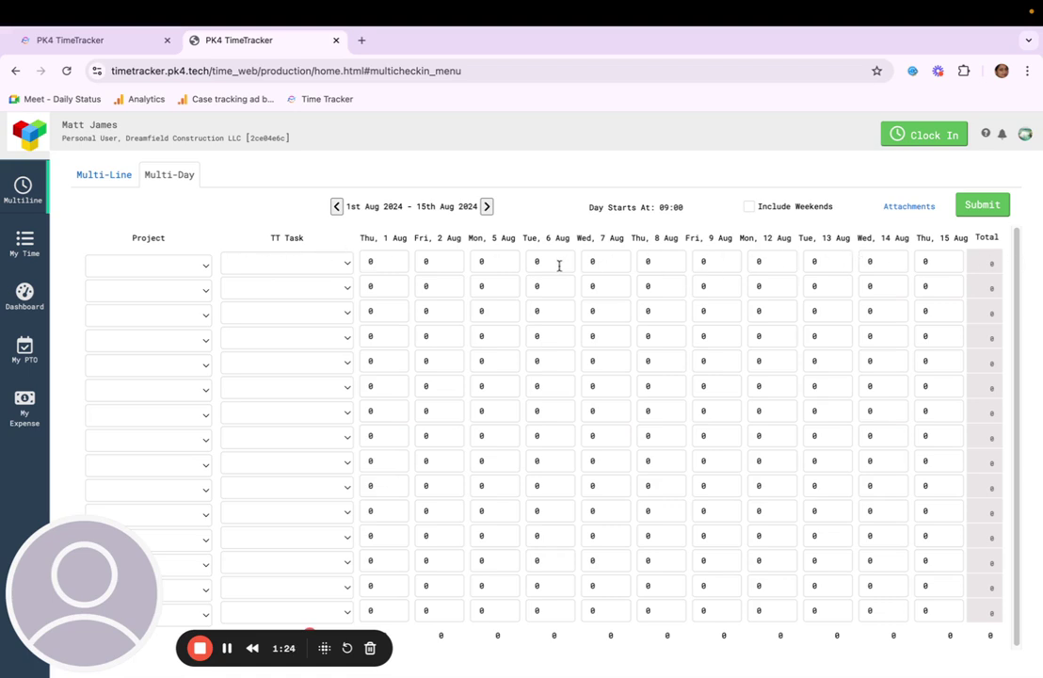
Assign the timesheet's first row to the project Dream Tower 2 Construction and the task beginning "Home Experience UI for us"
click(205, 266)
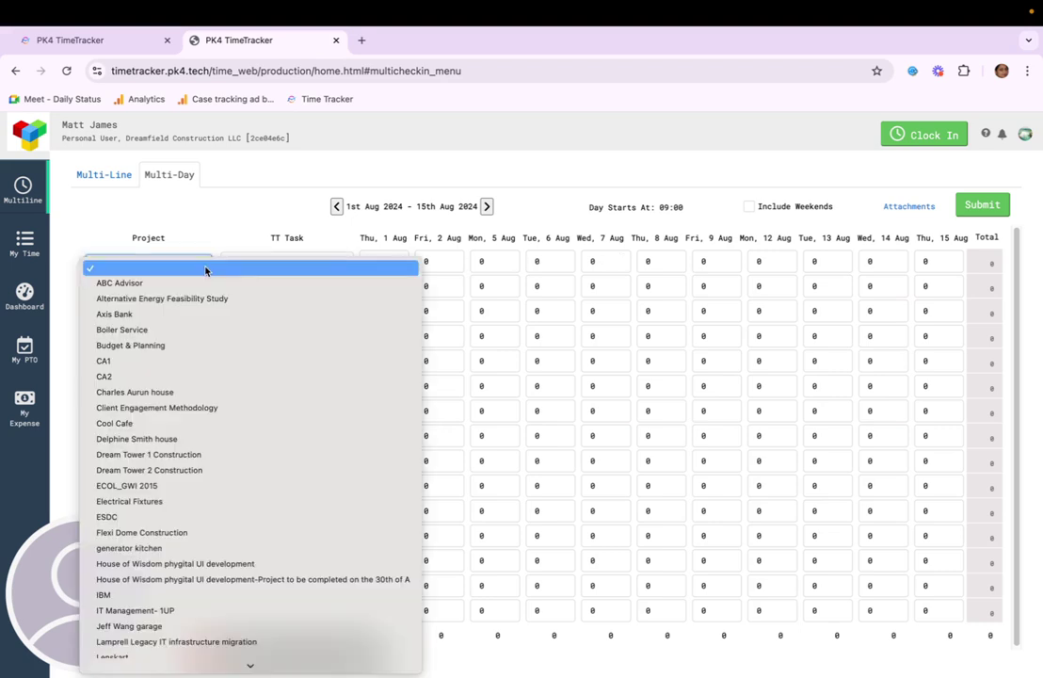
click(185, 470)
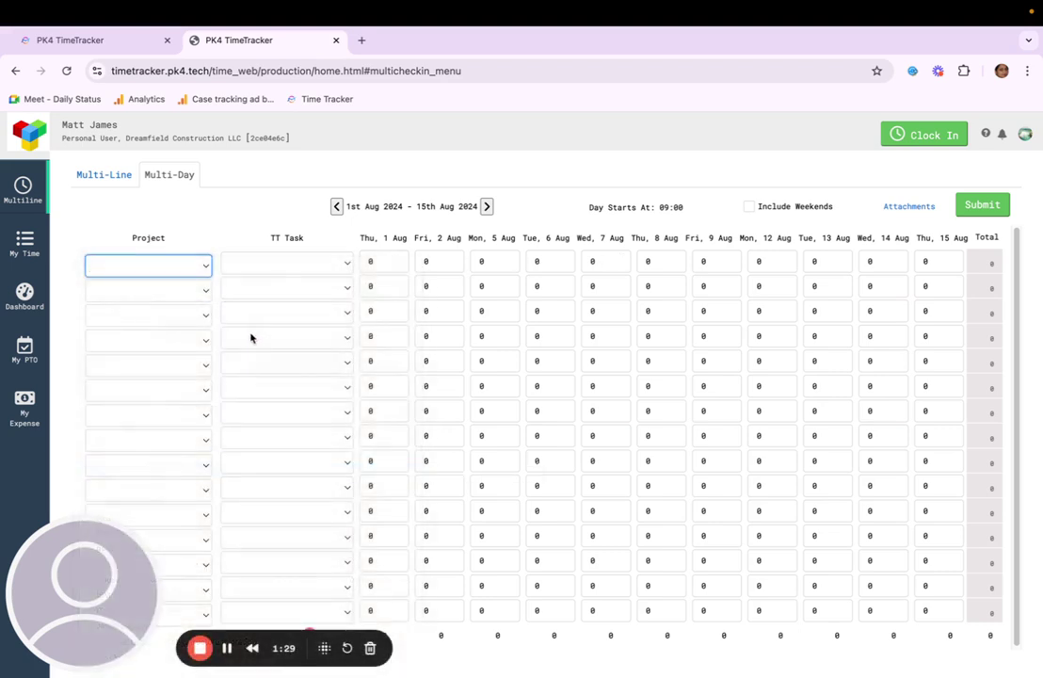
click(280, 266)
click(294, 452)
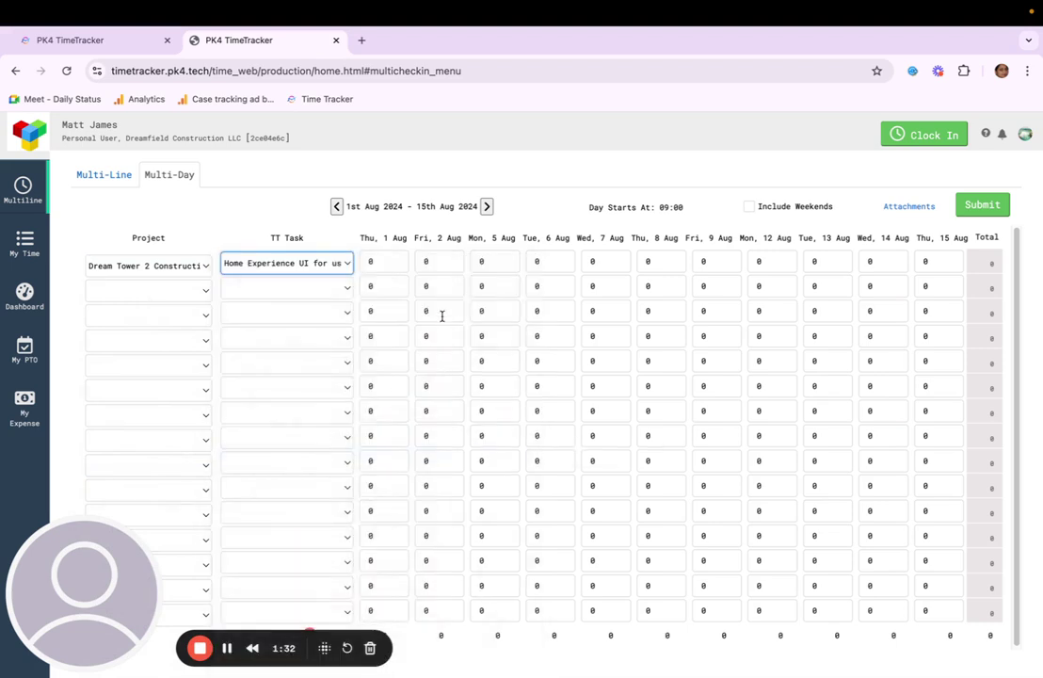
Enter hours in the Dream Tower 2 Construction row: 7 for 1 August, 40 for 2 August and 5 for 5 August
click(389, 259)
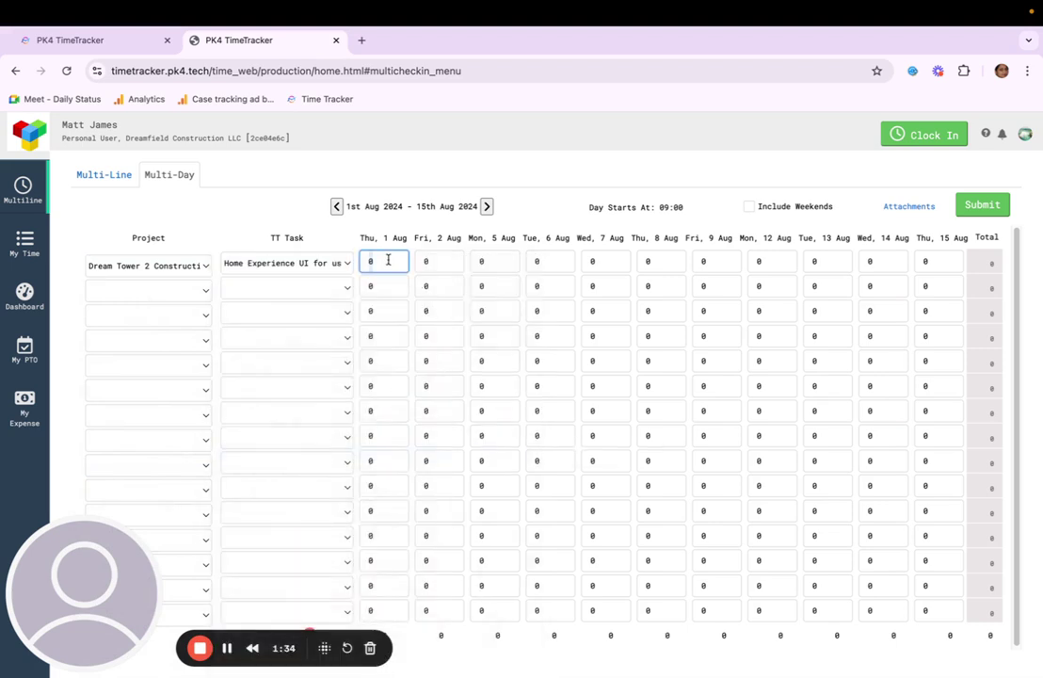
text(7)
click(478, 263)
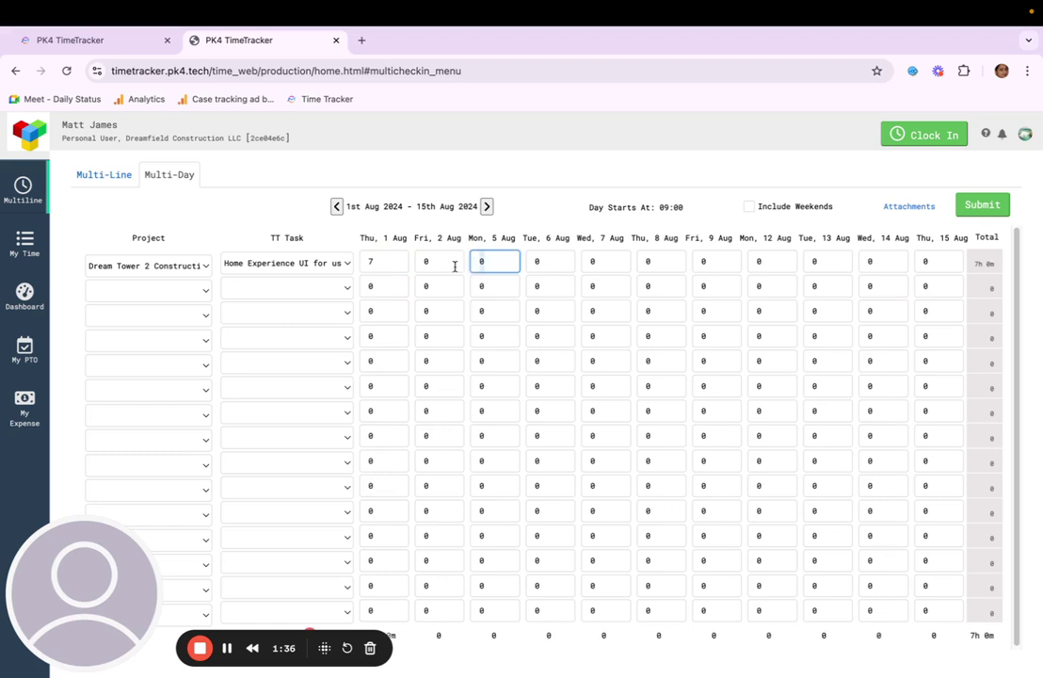
click(426, 265)
text(4)
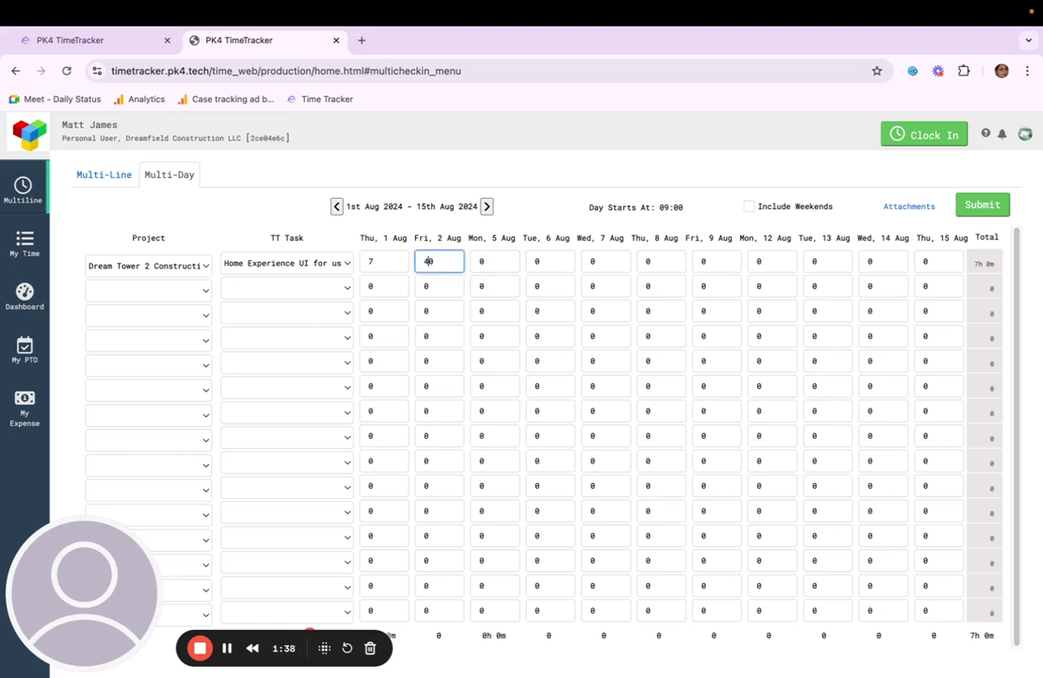
click(479, 262)
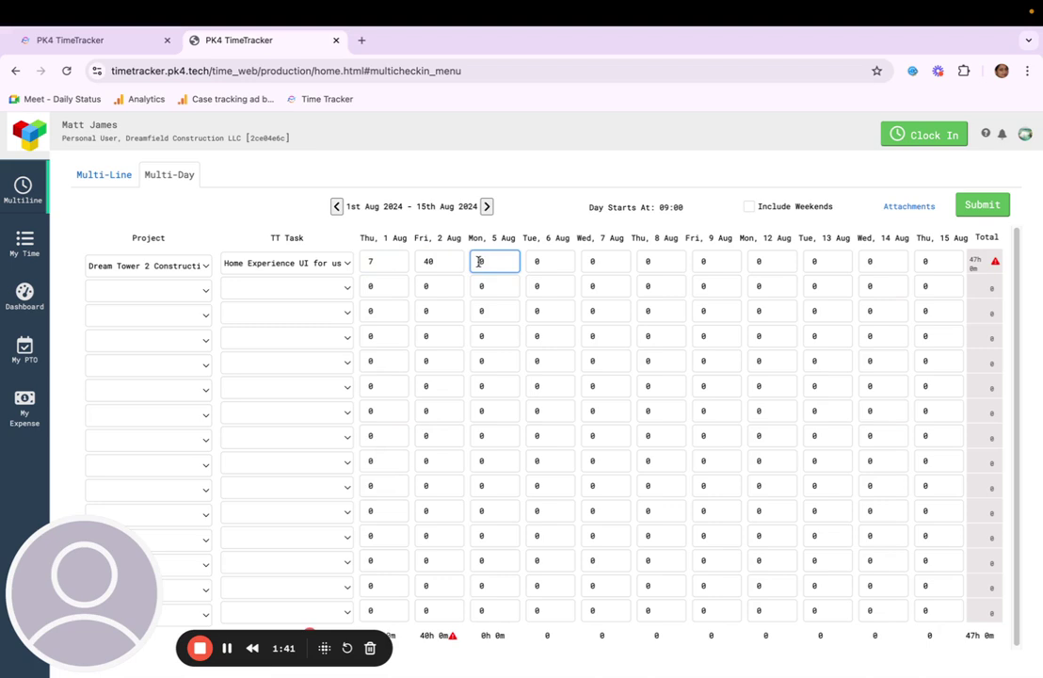
text(5)
key(Delete)
Assign the timesheet's second row to the project Flexi Dome Construction and the task Multi-cloud deployment
click(150, 291)
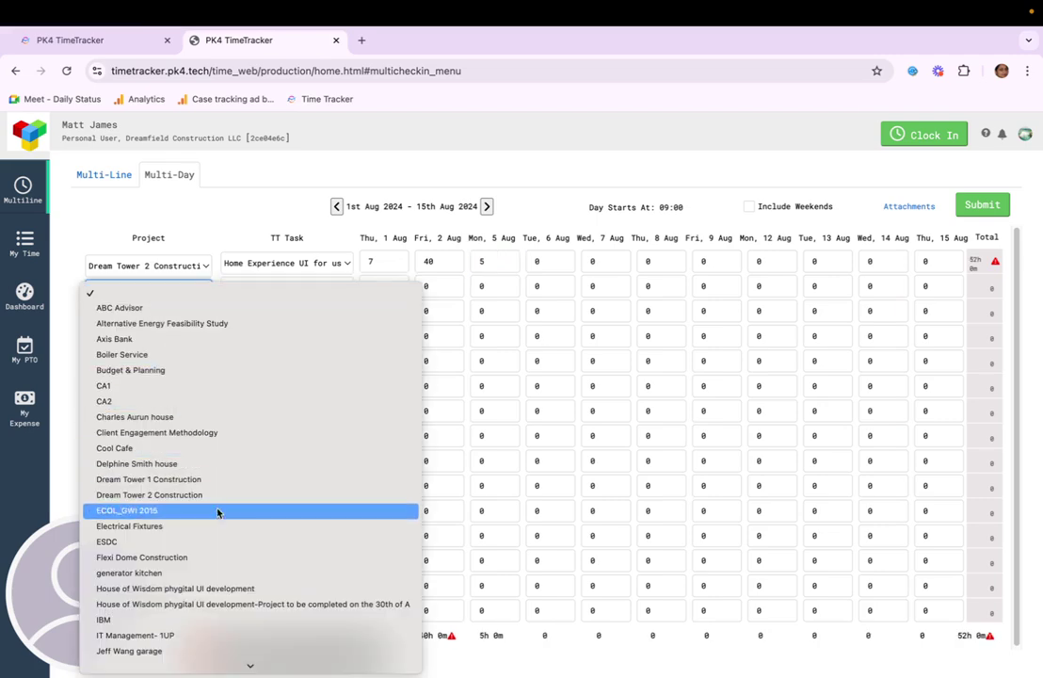
click(232, 558)
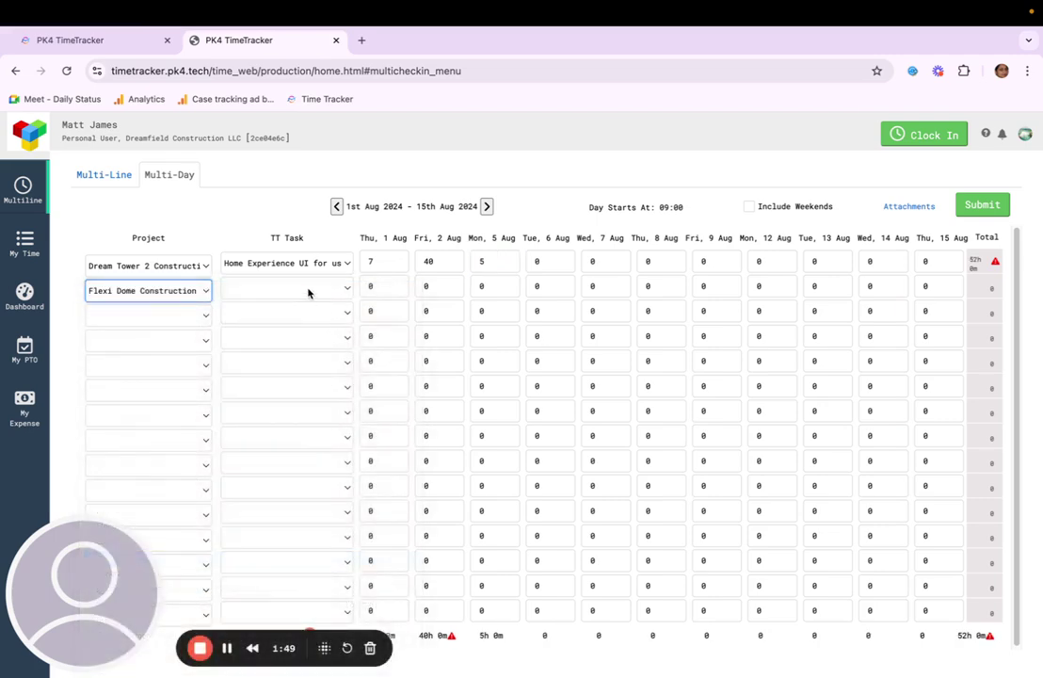
click(308, 291)
click(291, 429)
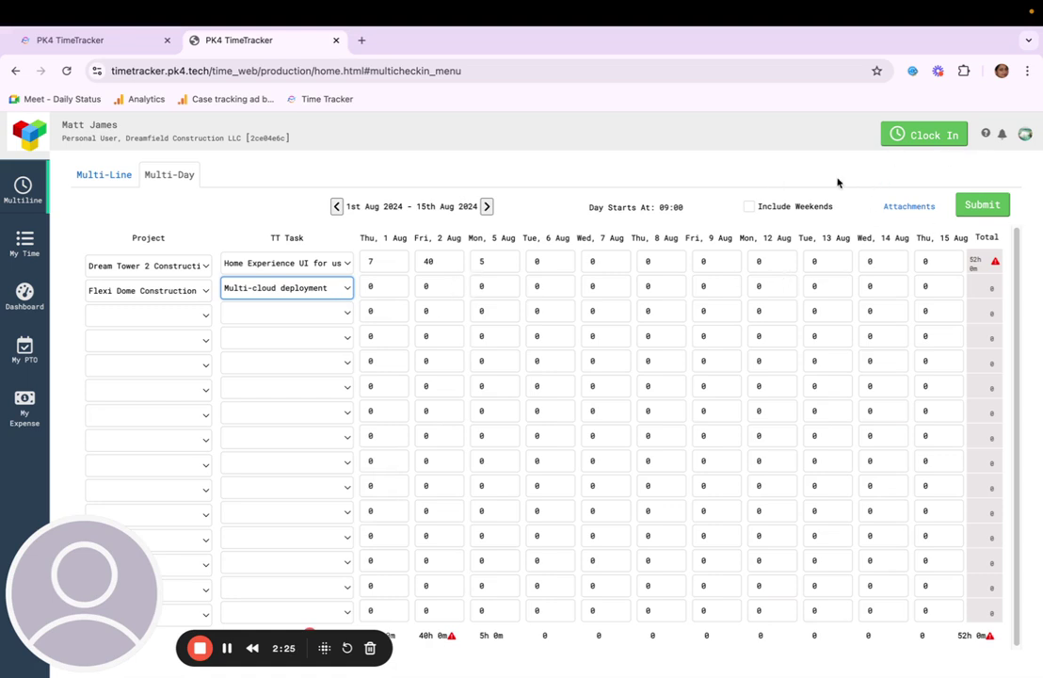
View the timesheet's attachments dialog and close it without uploading an image
click(921, 212)
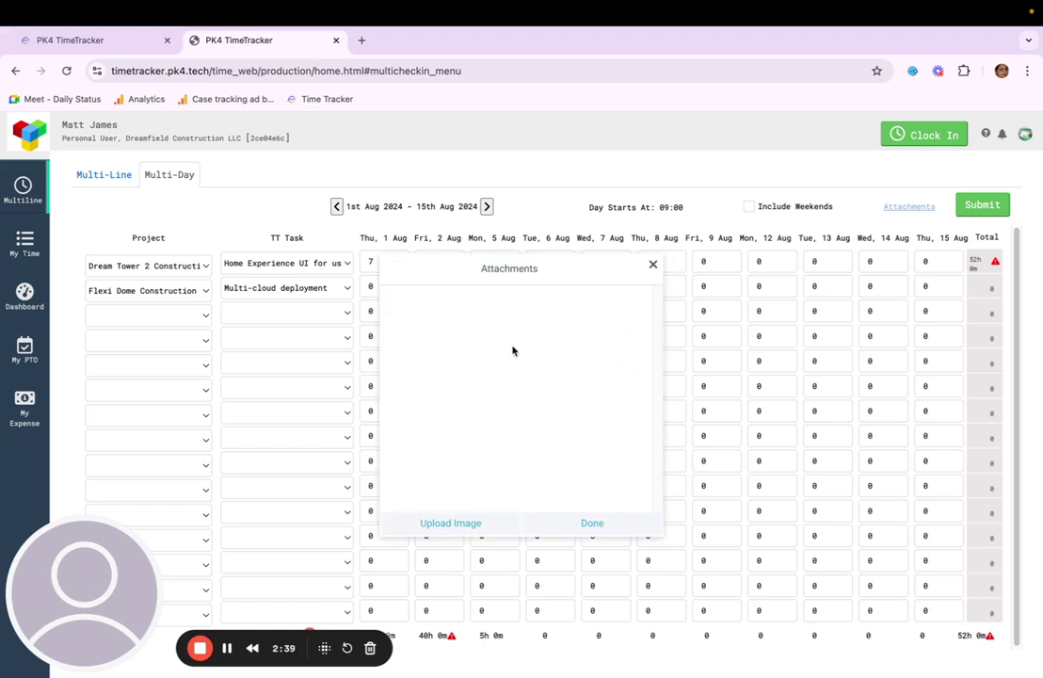
click(653, 265)
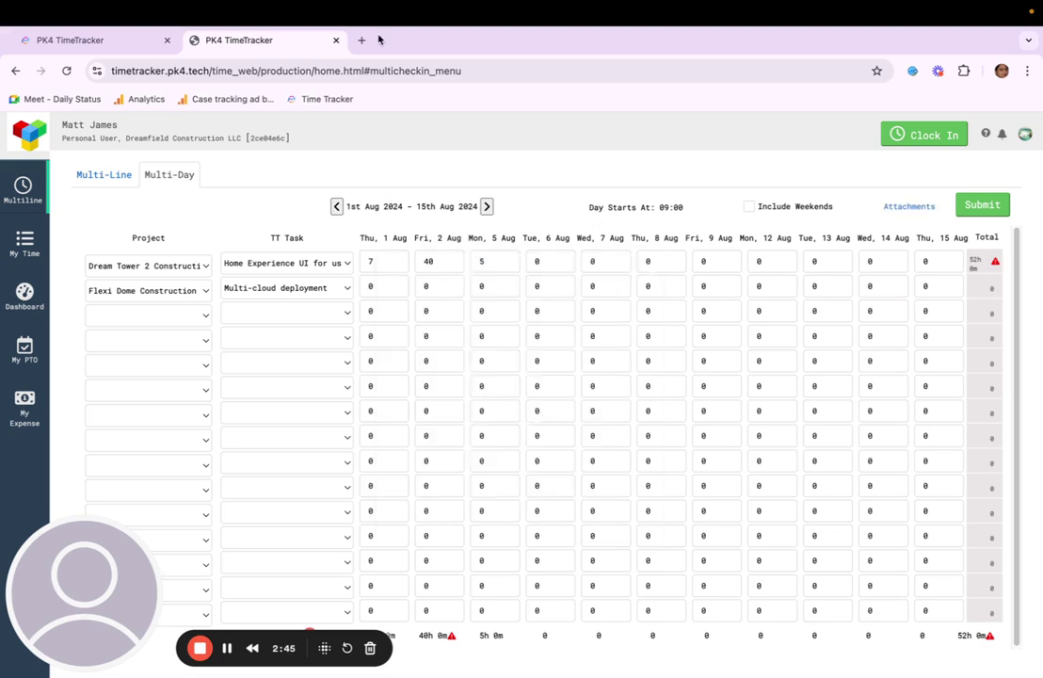
Switch to Salesforce and examine the time entries in the All list of TT Details, from the name column down through older records
mouse_move(372, 5)
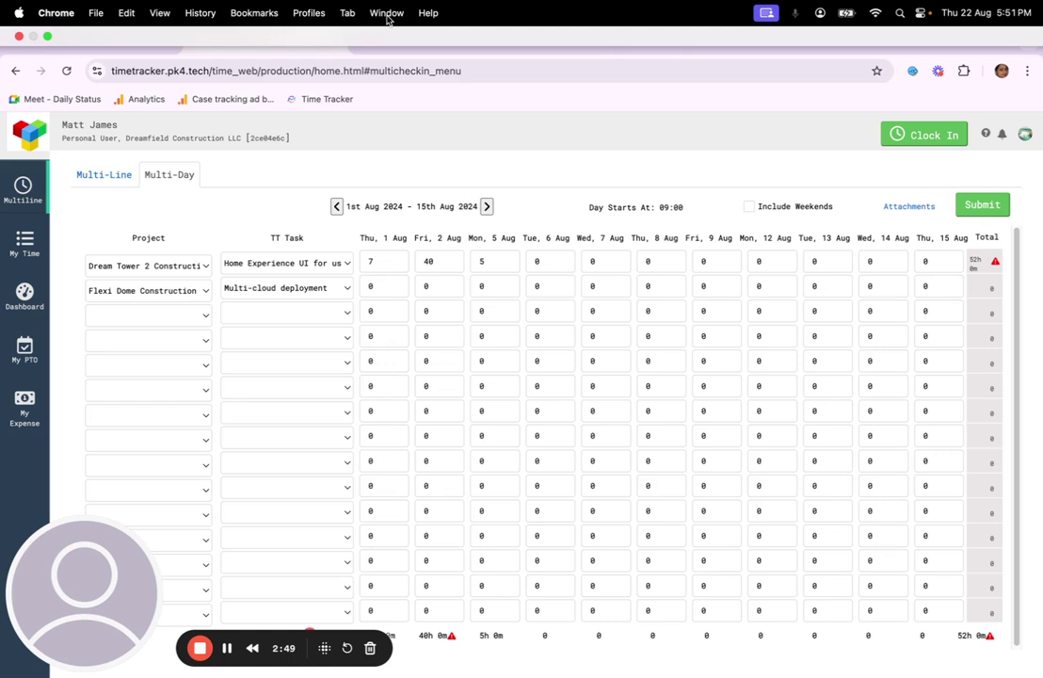
click(386, 14)
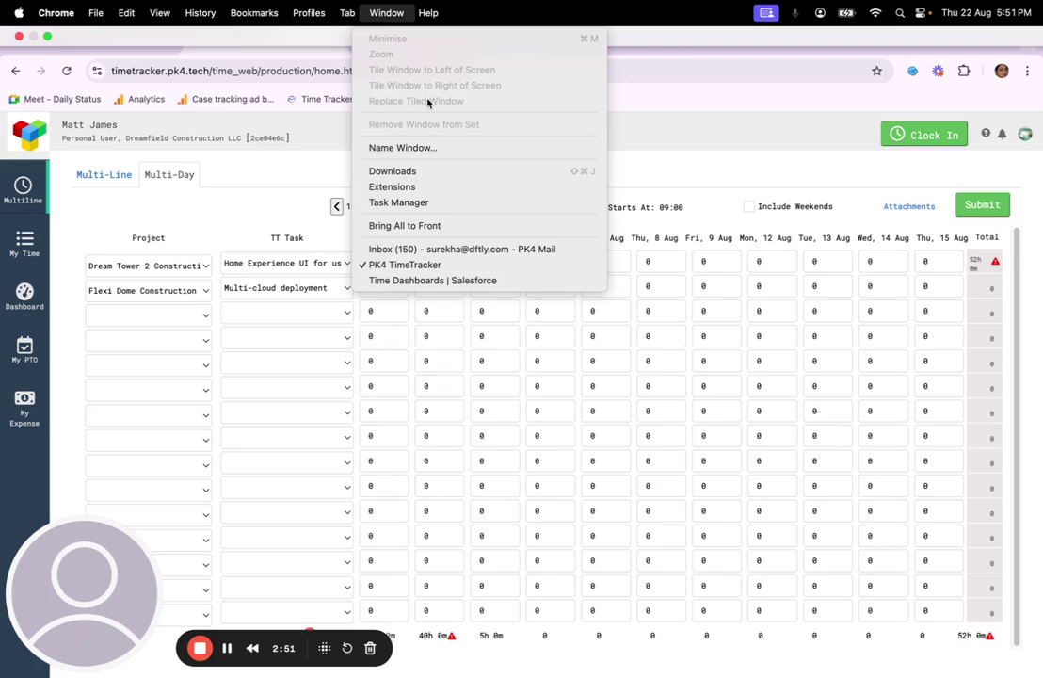
click(450, 282)
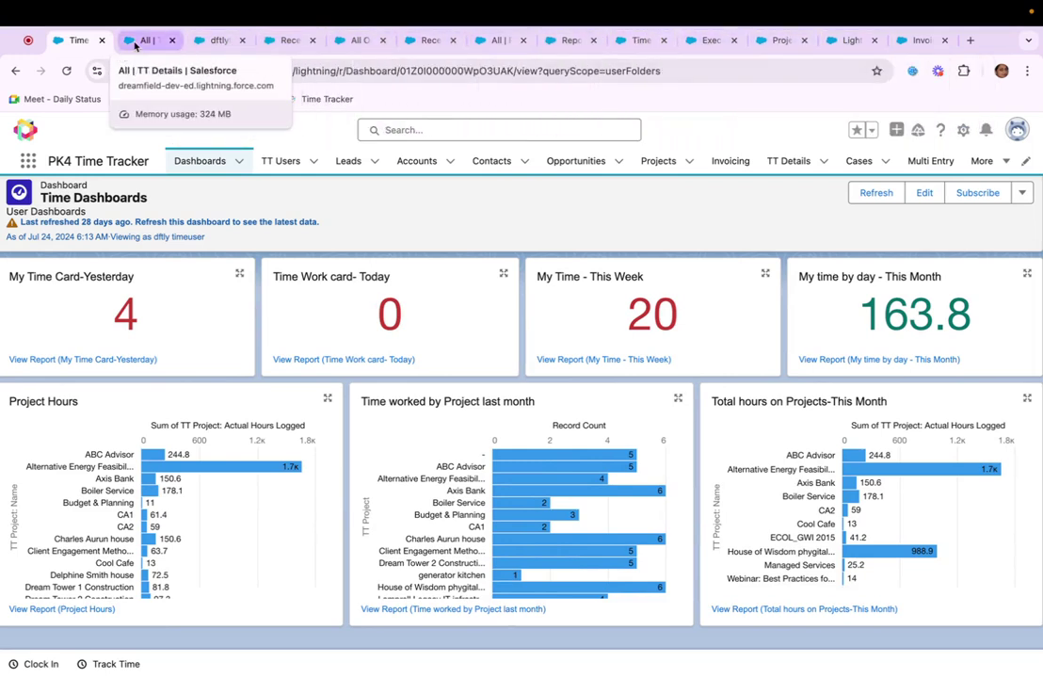
click(138, 42)
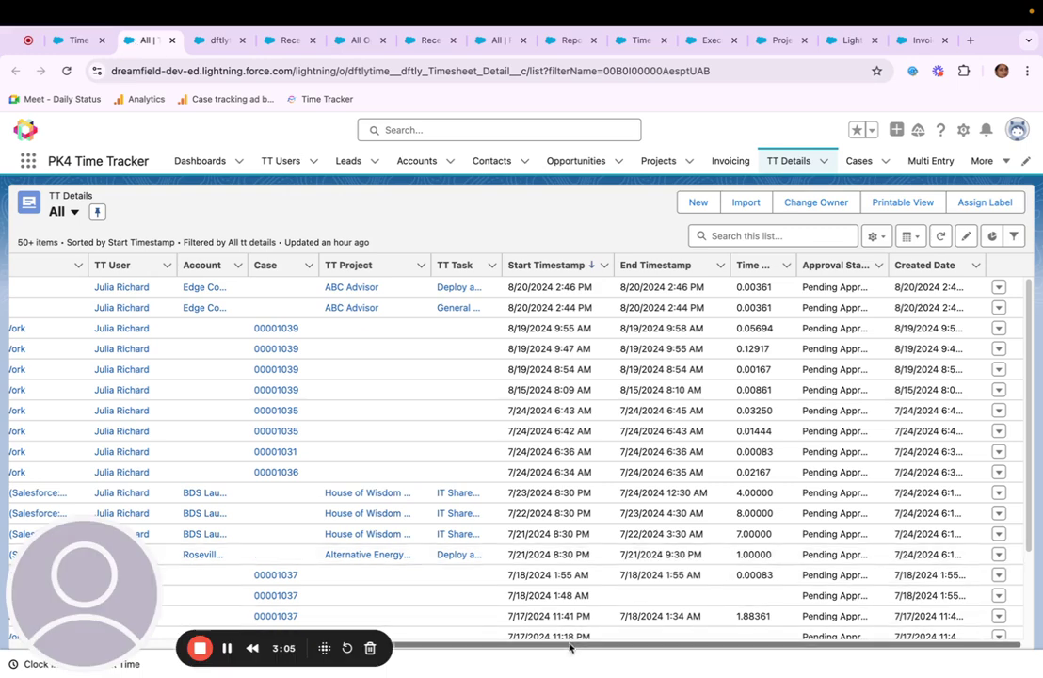
drag(572, 643, 245, 657)
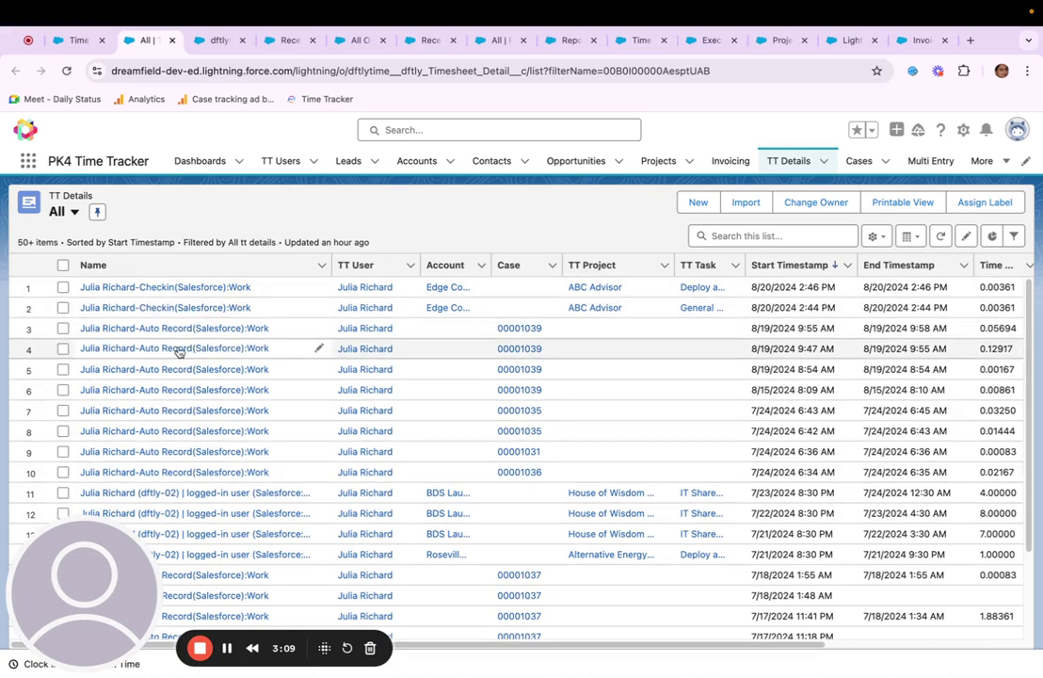
scroll(176, 358, down, 5)
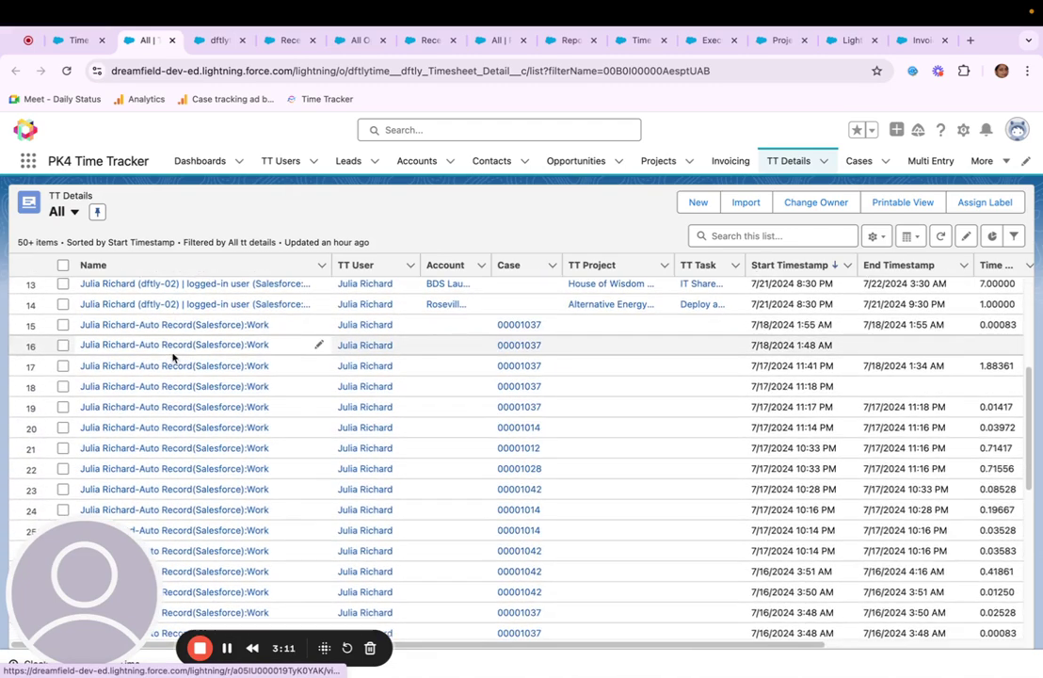
scroll(186, 396, down, 5)
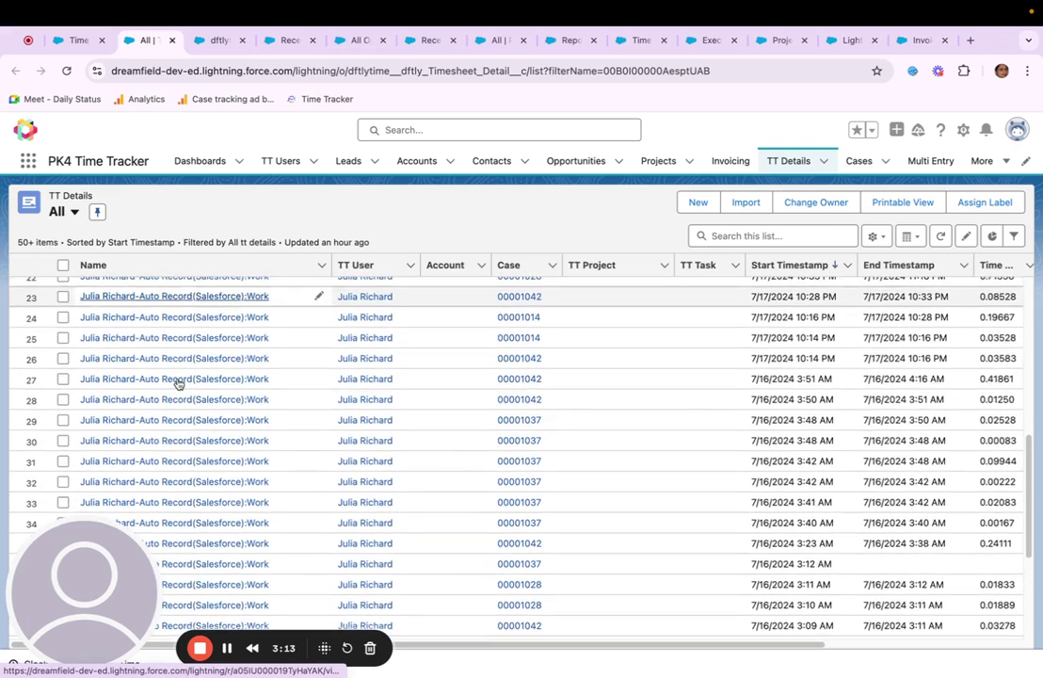
scroll(179, 384, down, 4)
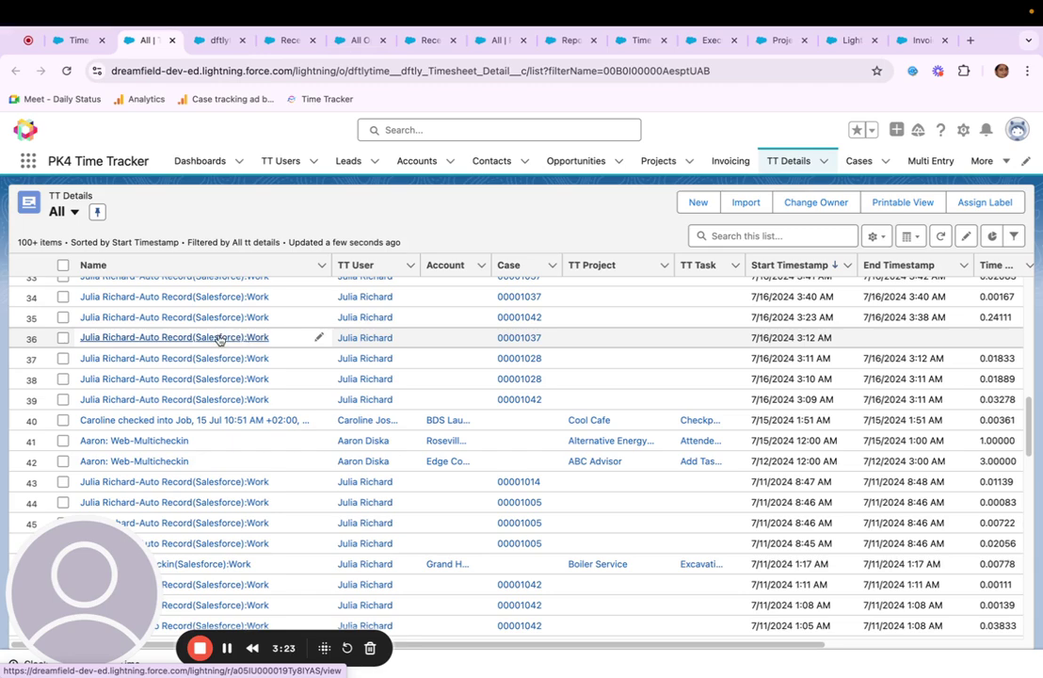
scroll(218, 340, down, 5)
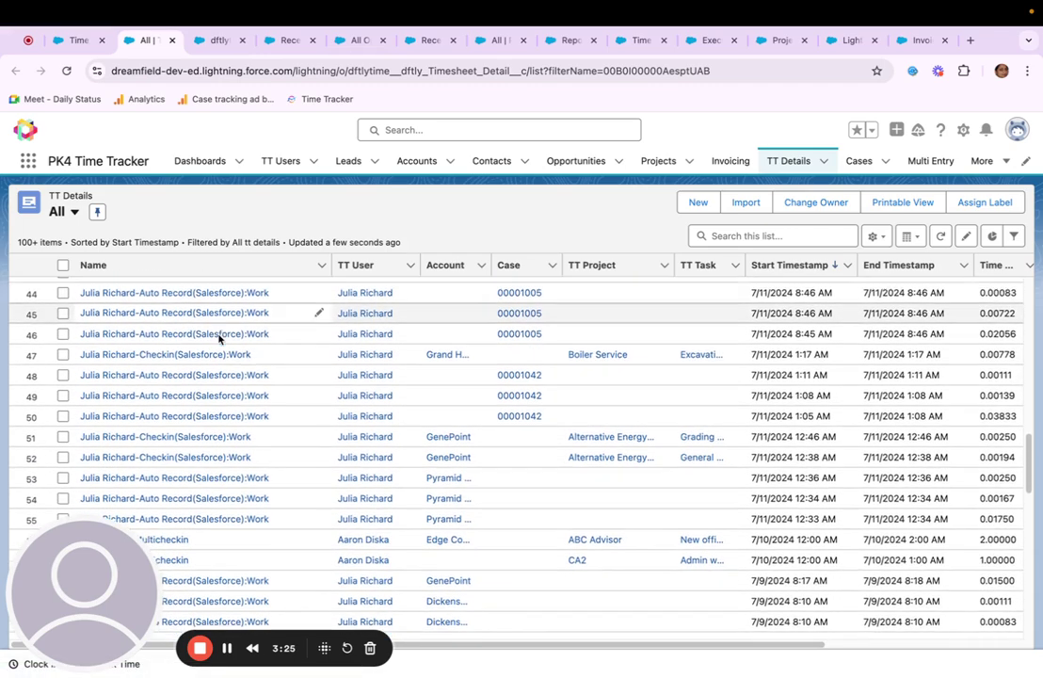
scroll(218, 340, down, 2)
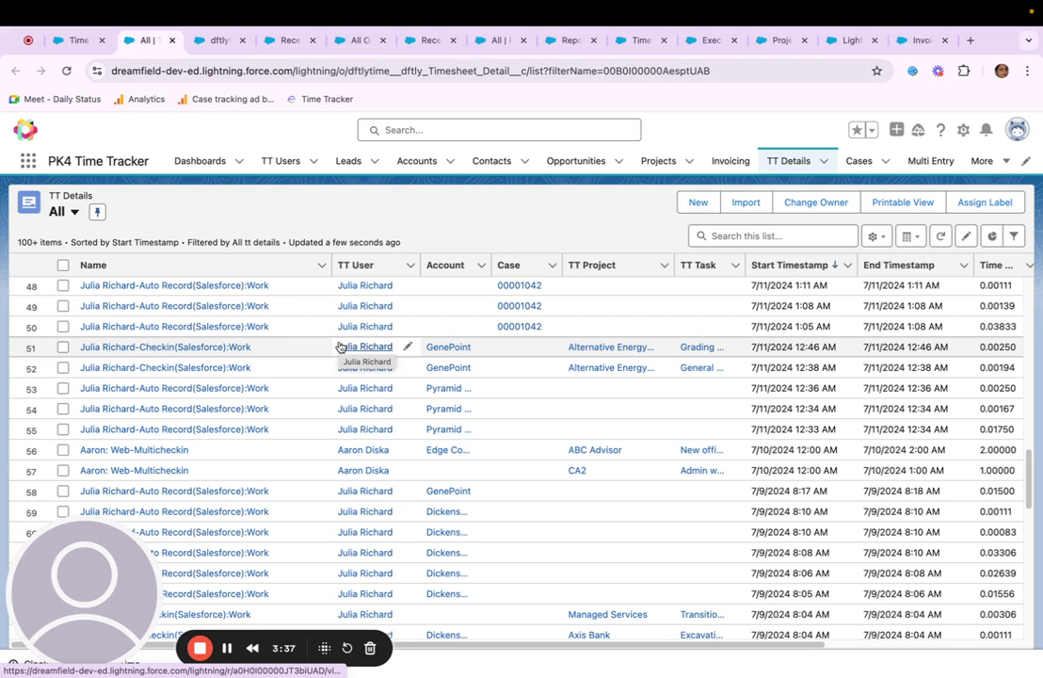
View the Dream Tower 1 Construction project record from the All projects list and examine its planned, logged and approved hours
click(637, 40)
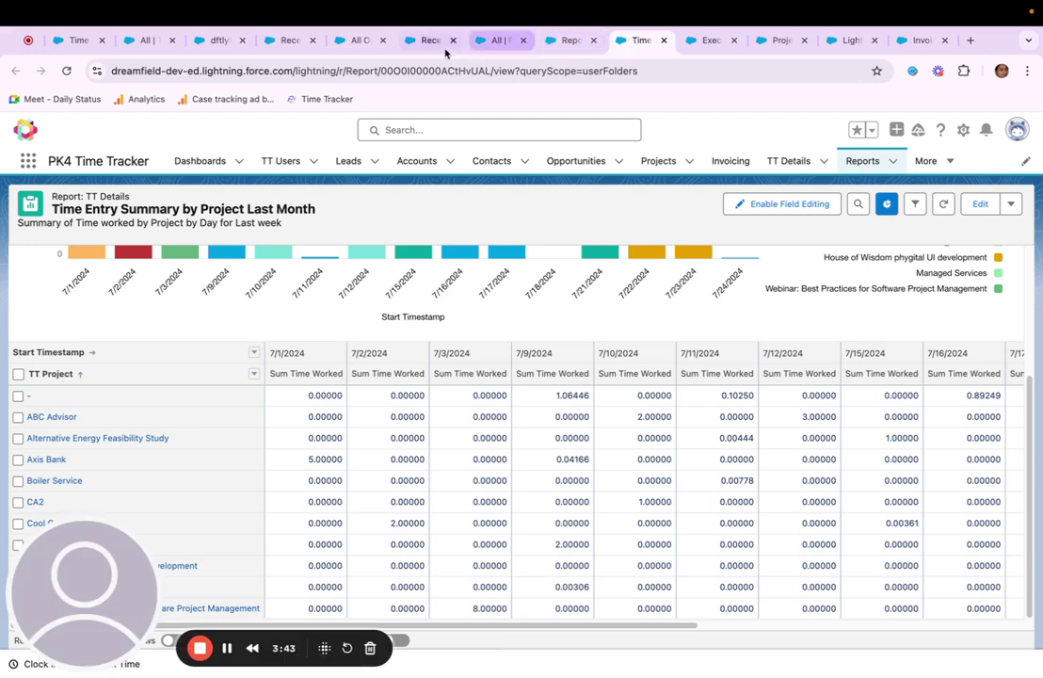
click(501, 40)
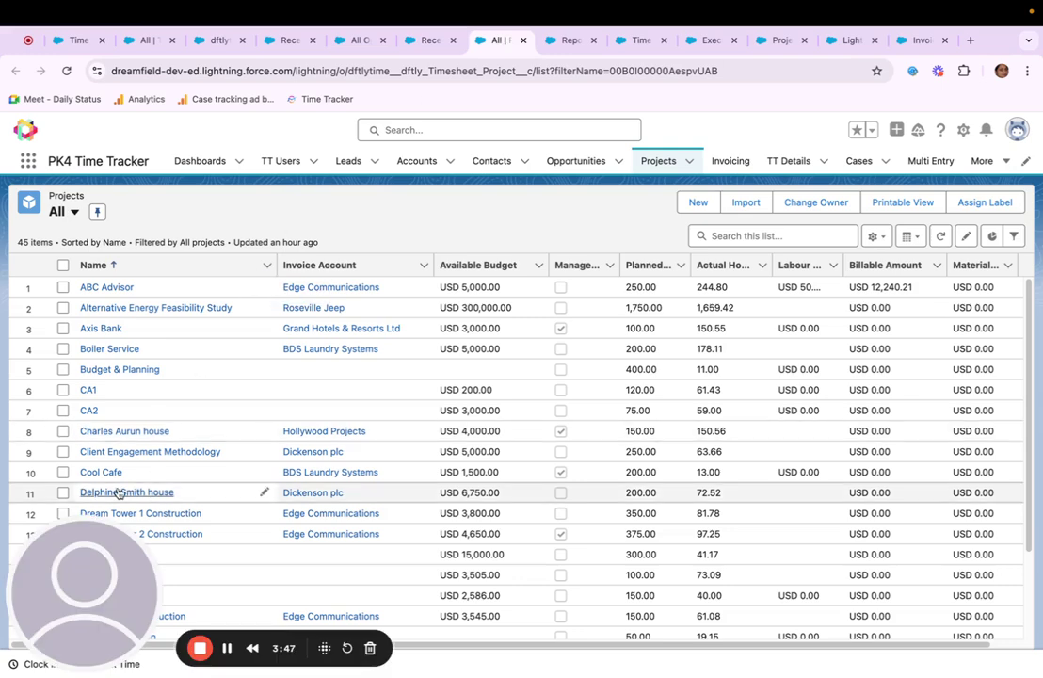
click(136, 515)
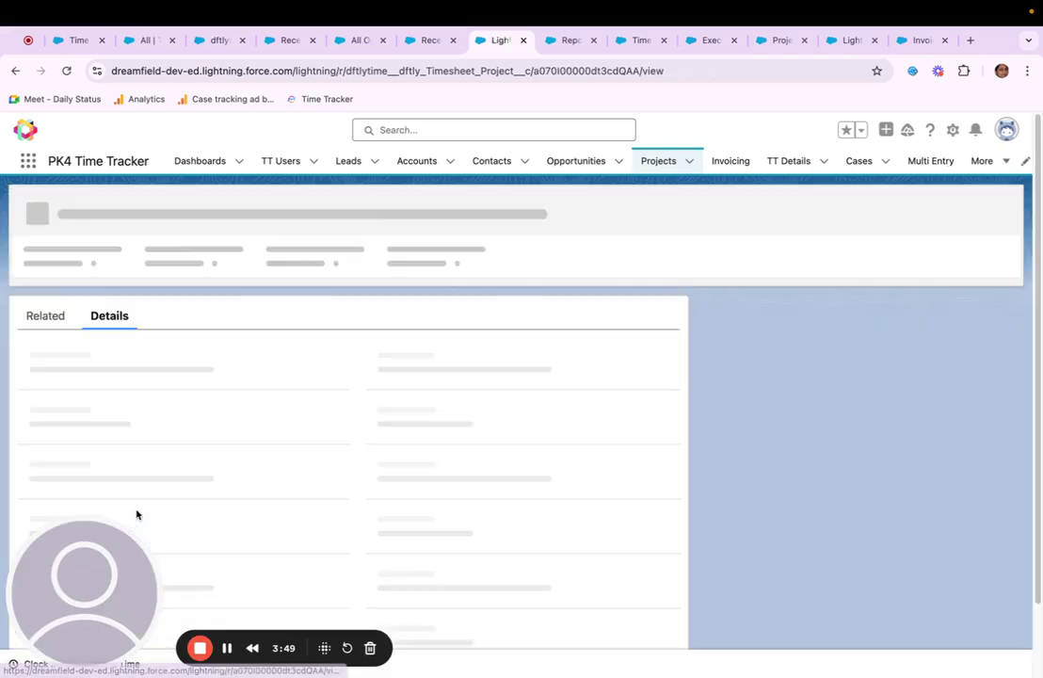
scroll(232, 443, down, 5)
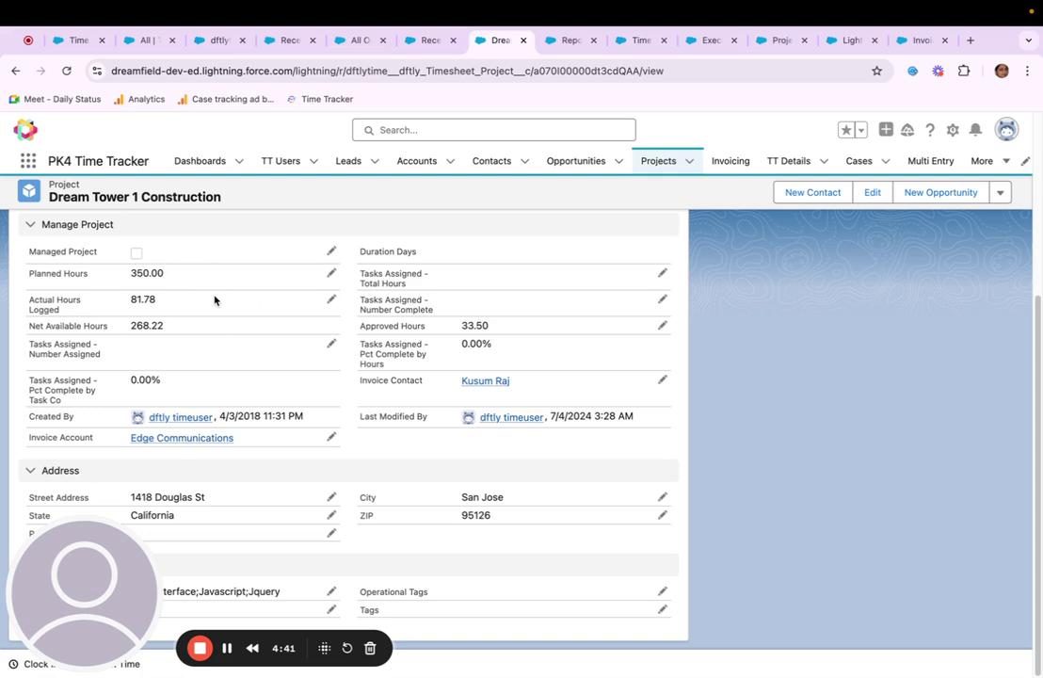
scroll(215, 301, up, 1)
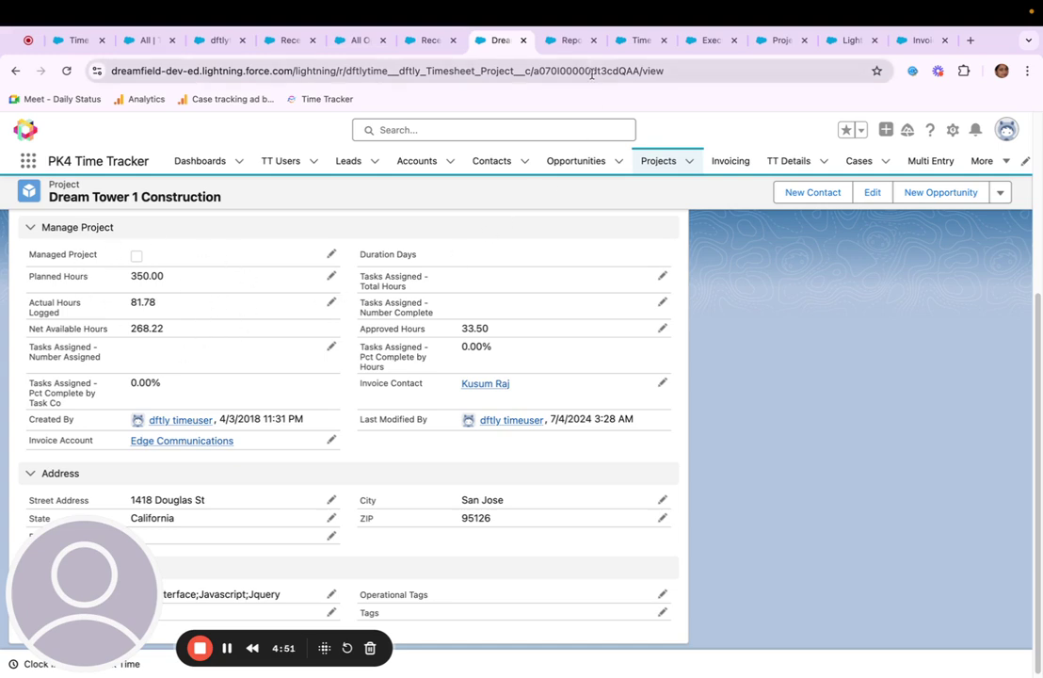
View the Time Entry Summary by Project Last Month report and examine the hours per project across its July dates
click(571, 43)
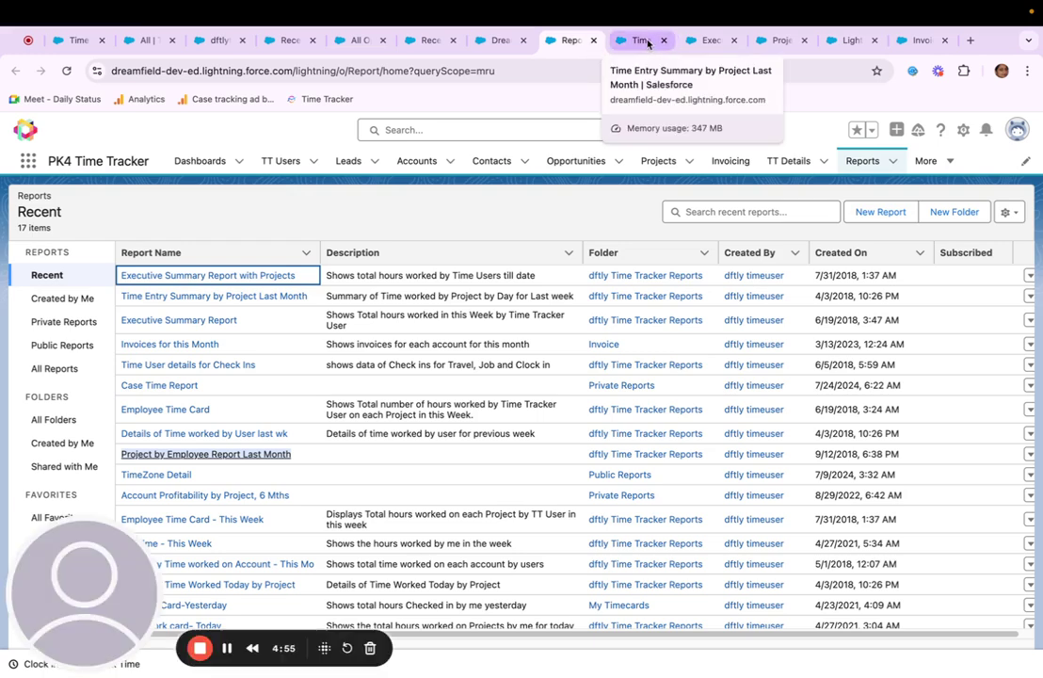
click(648, 43)
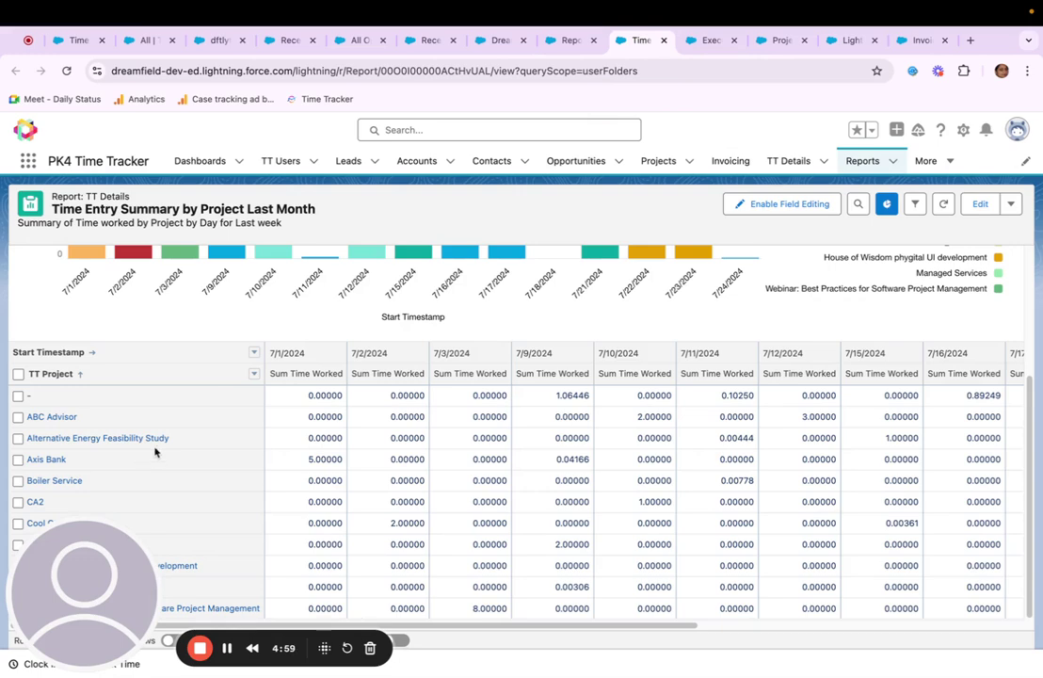
click(356, 423)
drag(678, 624, 980, 594)
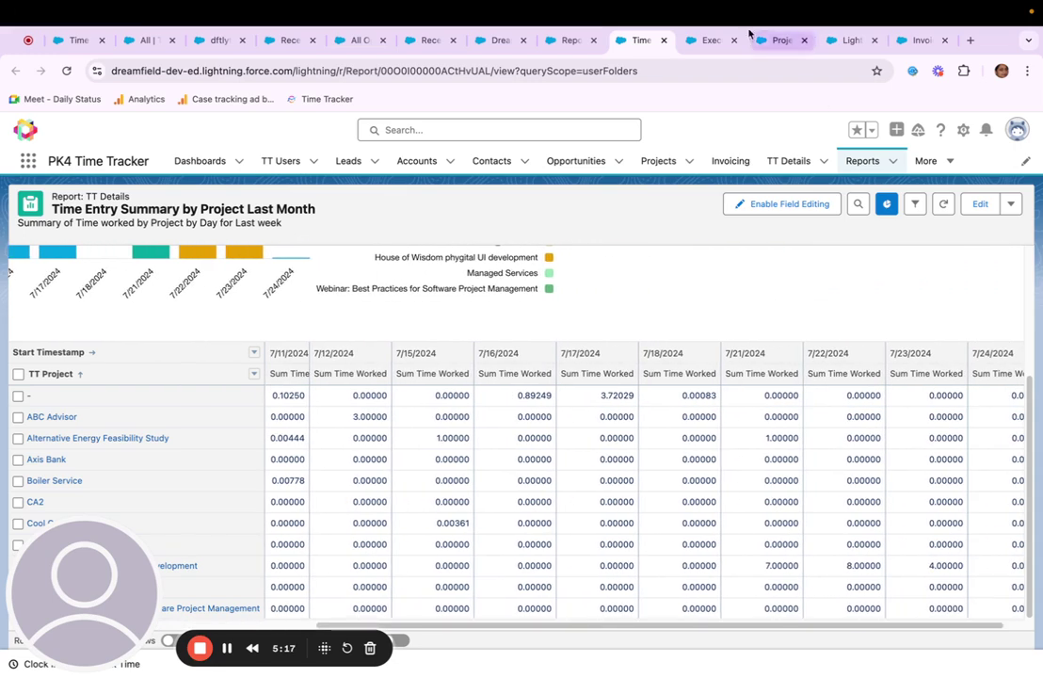
View the Executive Summary Report with Projects for hours per user, and the Project by Employee Report Last Month for time, cost and billable amounts
click(713, 39)
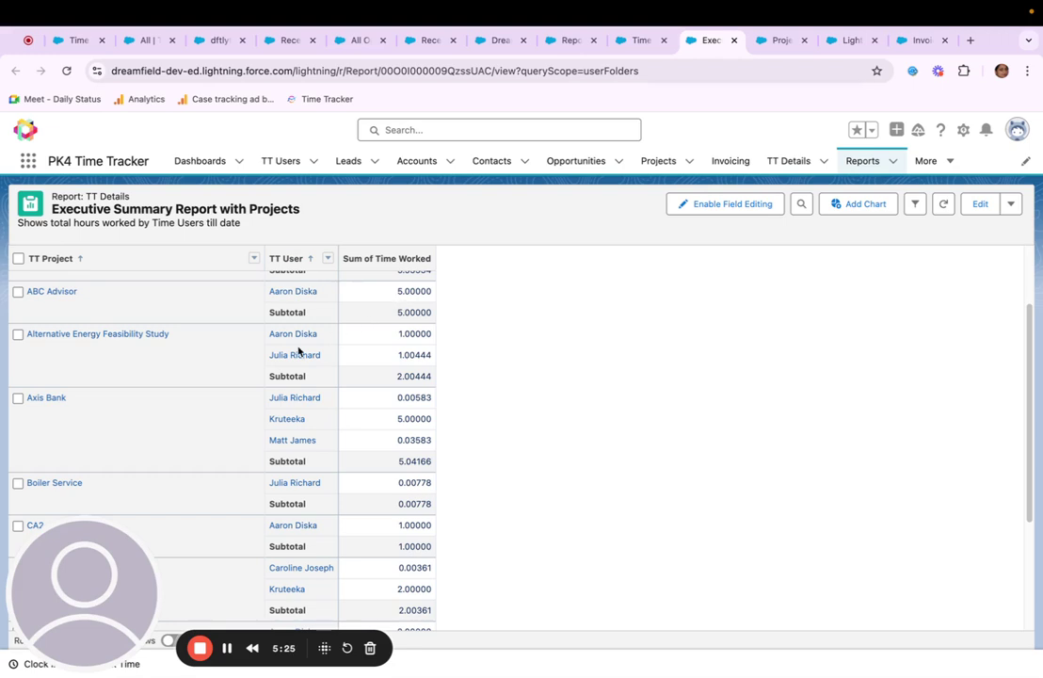
scroll(322, 349, down, 2)
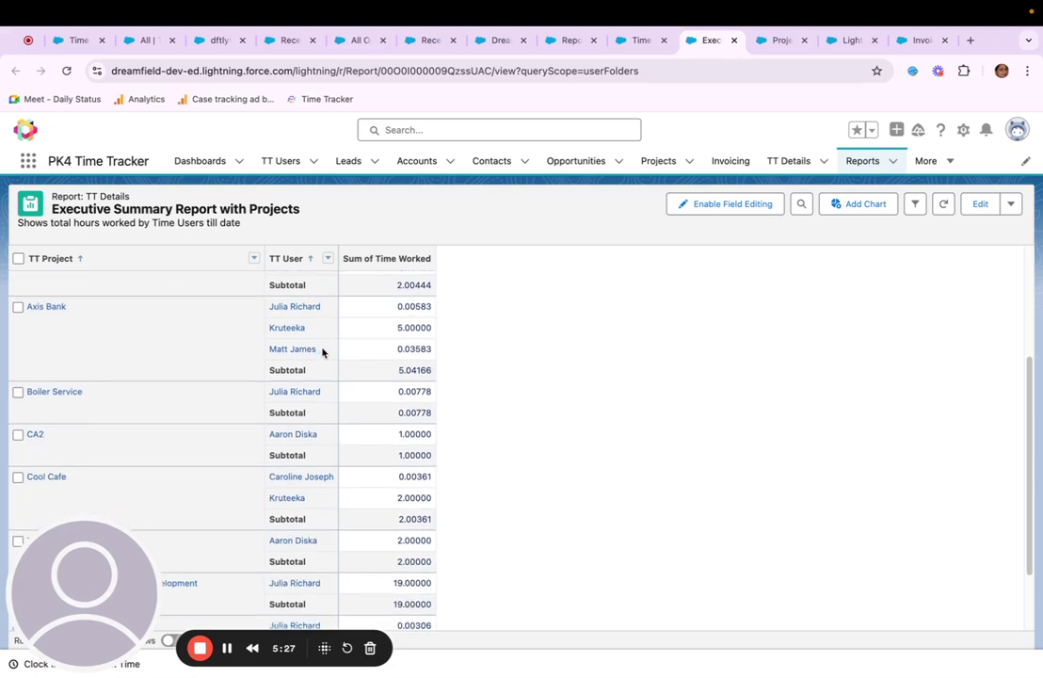
scroll(321, 350, down, 1)
scroll(321, 349, up, 2)
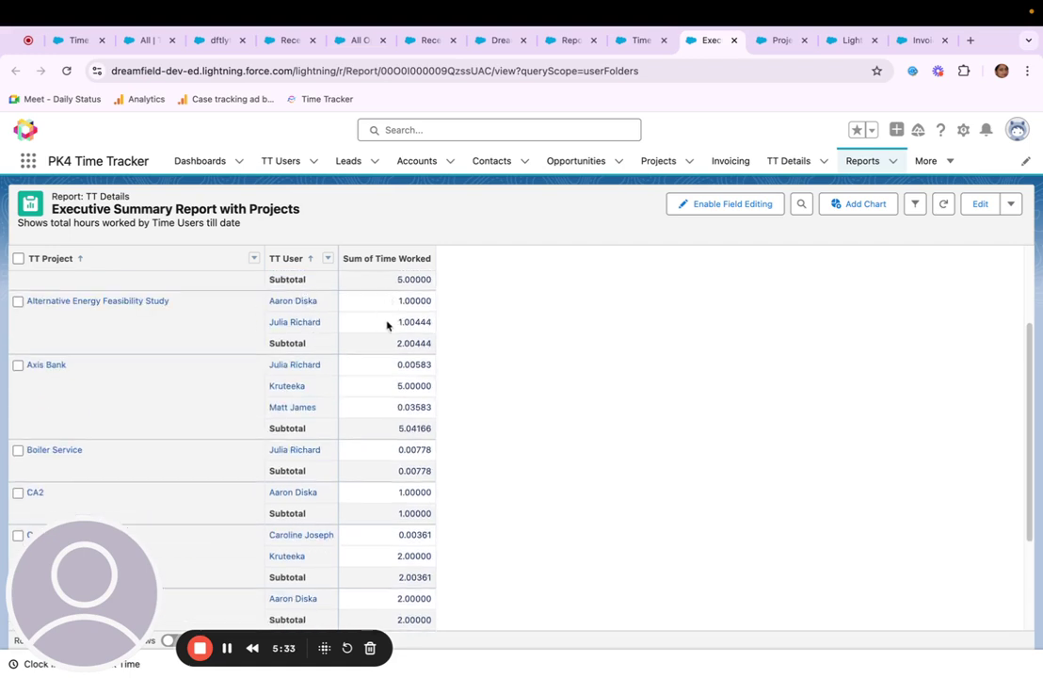
click(764, 44)
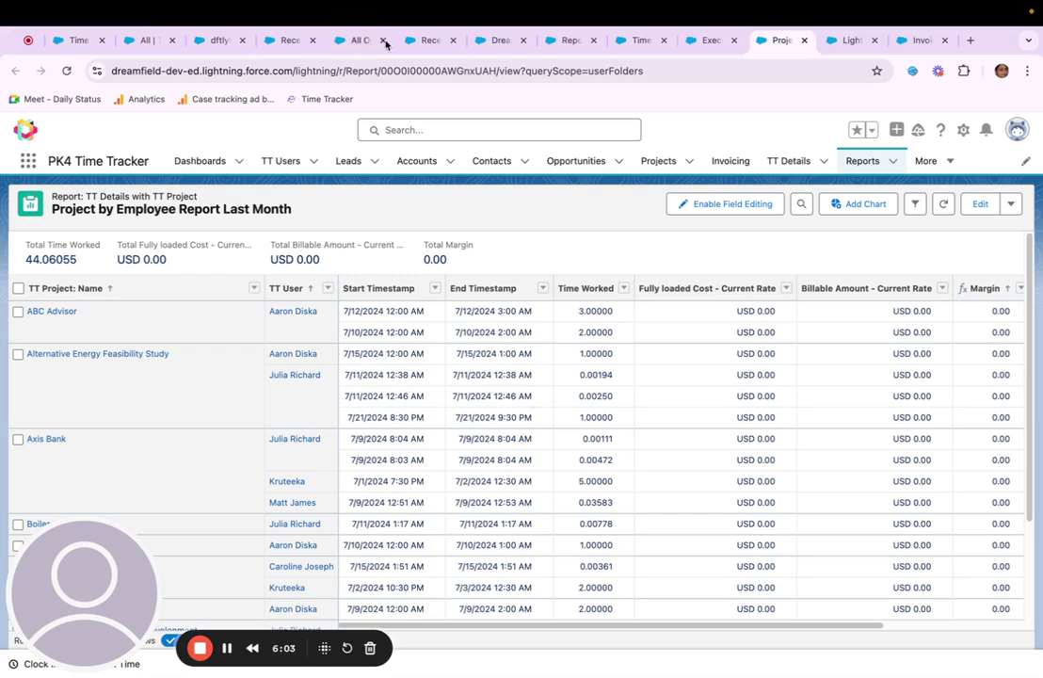
mouse_move(372, 23)
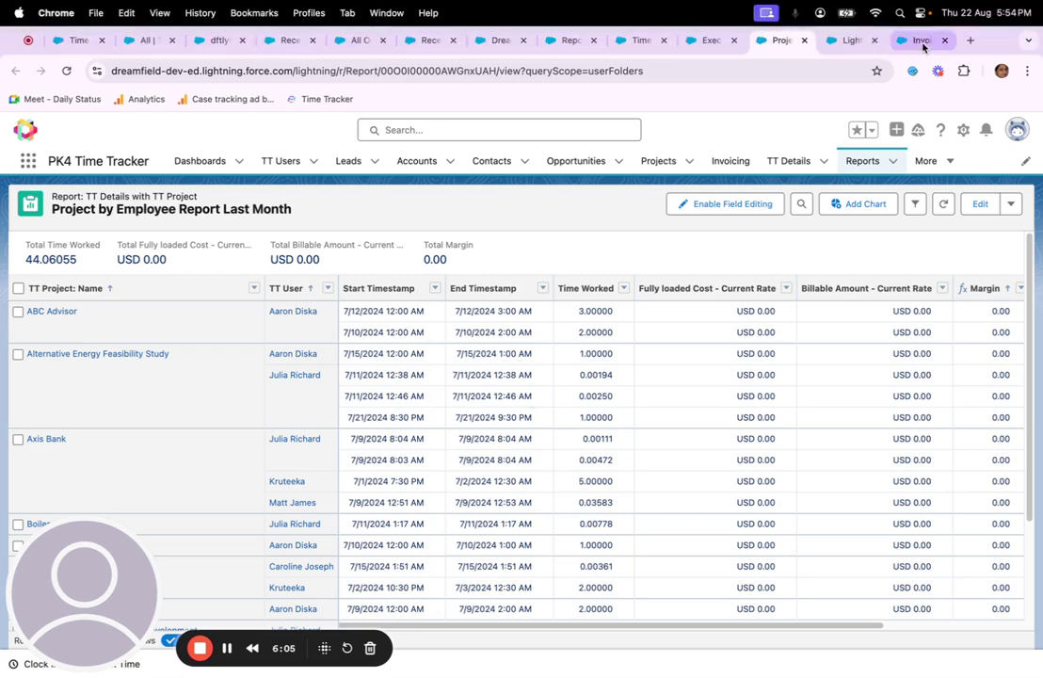
Open the first BDS Laundry Systems invoice from the All invoices list and examine its details and line items
click(838, 41)
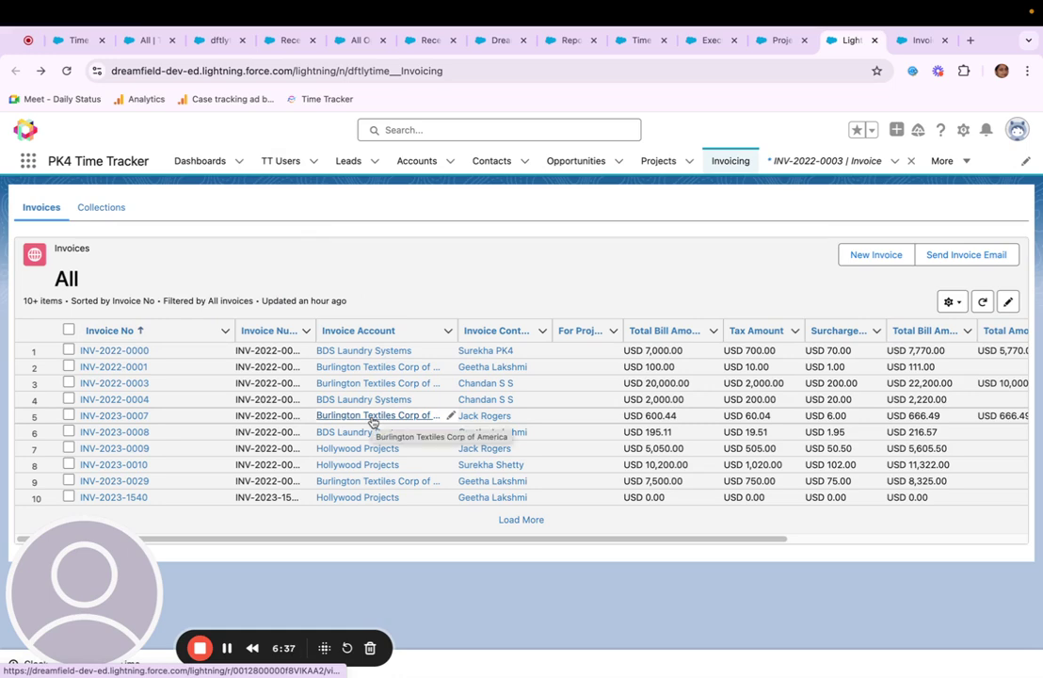
click(128, 353)
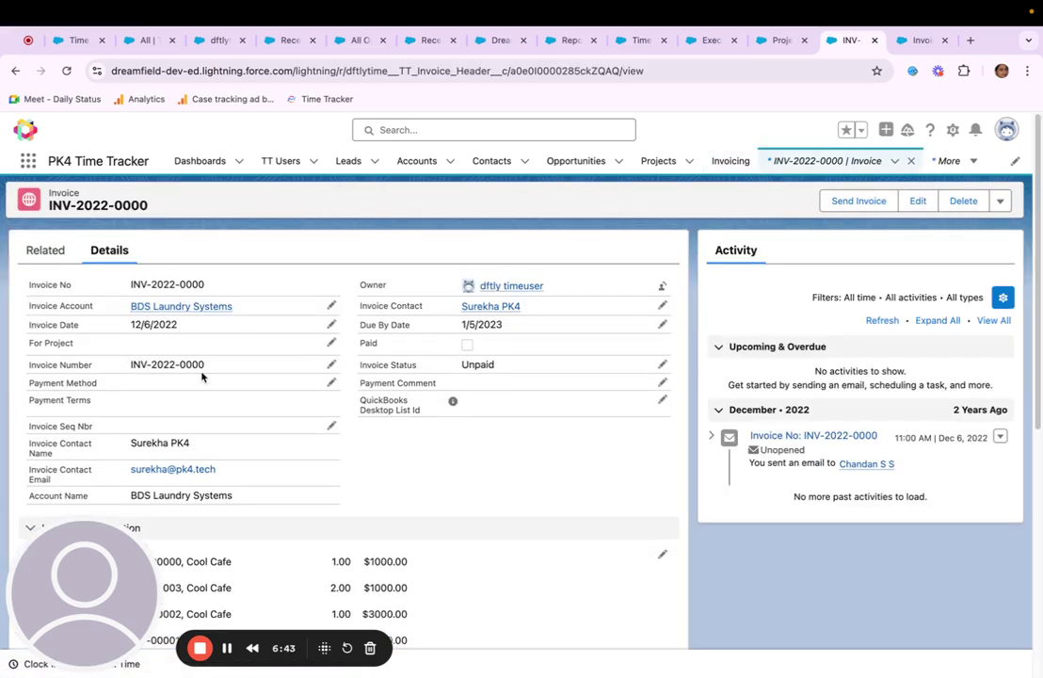
scroll(206, 373, down, 5)
scroll(205, 377, up, 3)
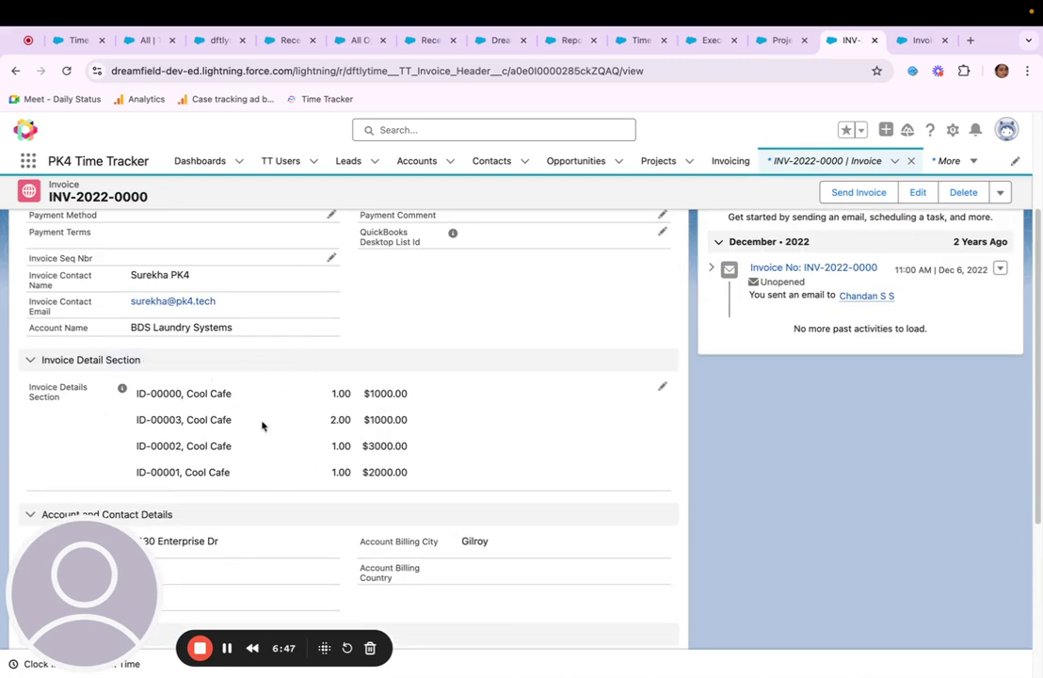
scroll(310, 423, up, 2)
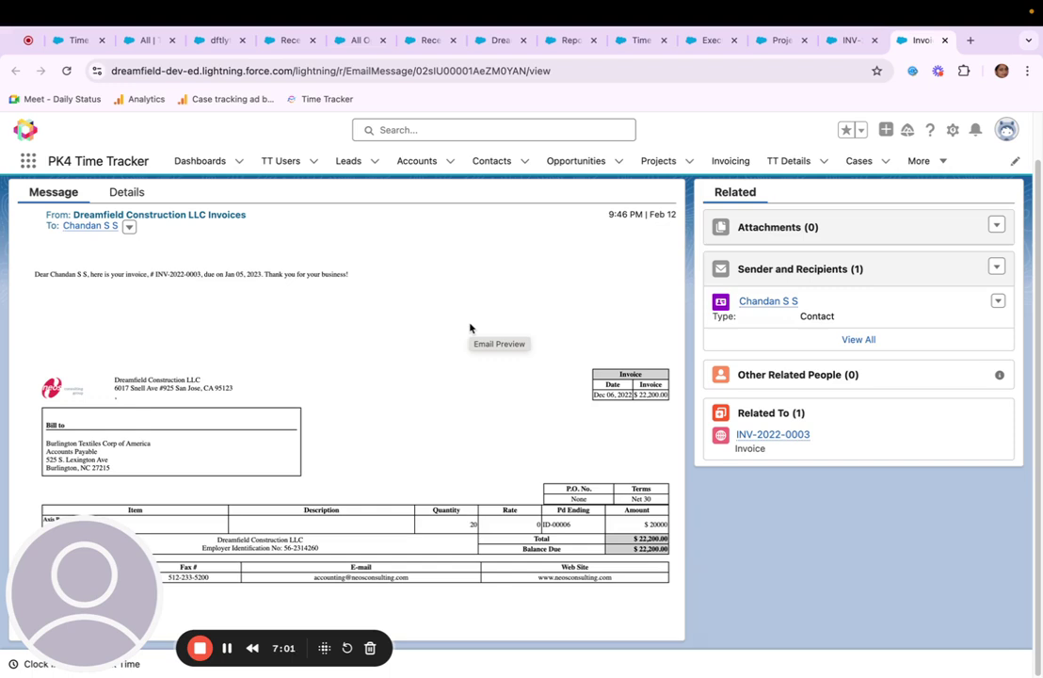
Return to the All invoices list and select the first BDS Laundry Systems invoice
click(708, 39)
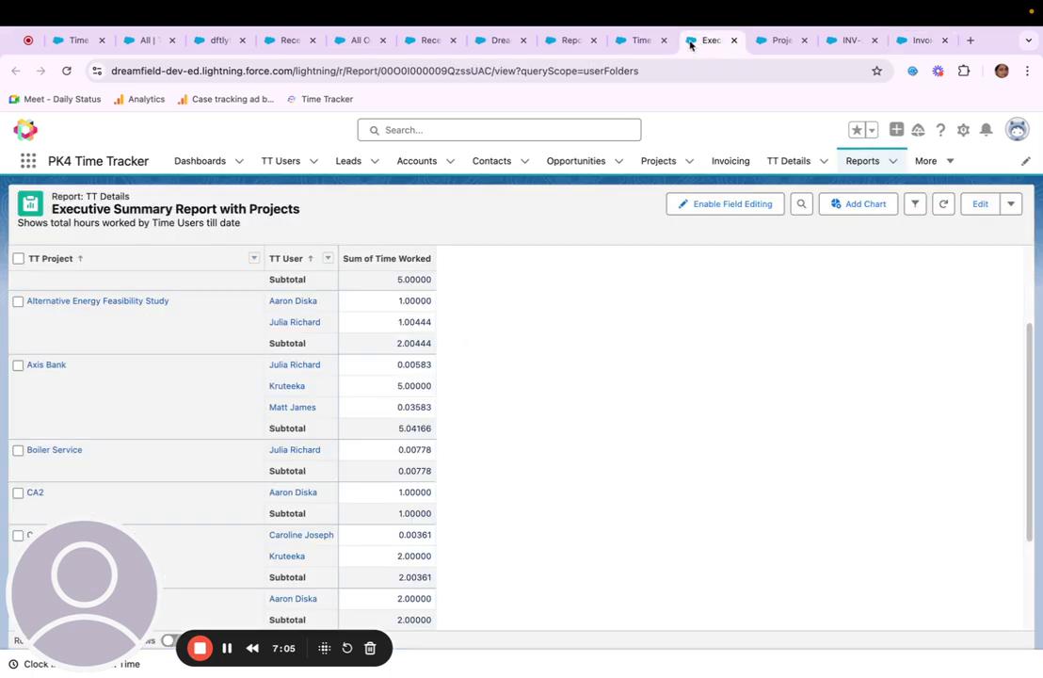
click(841, 43)
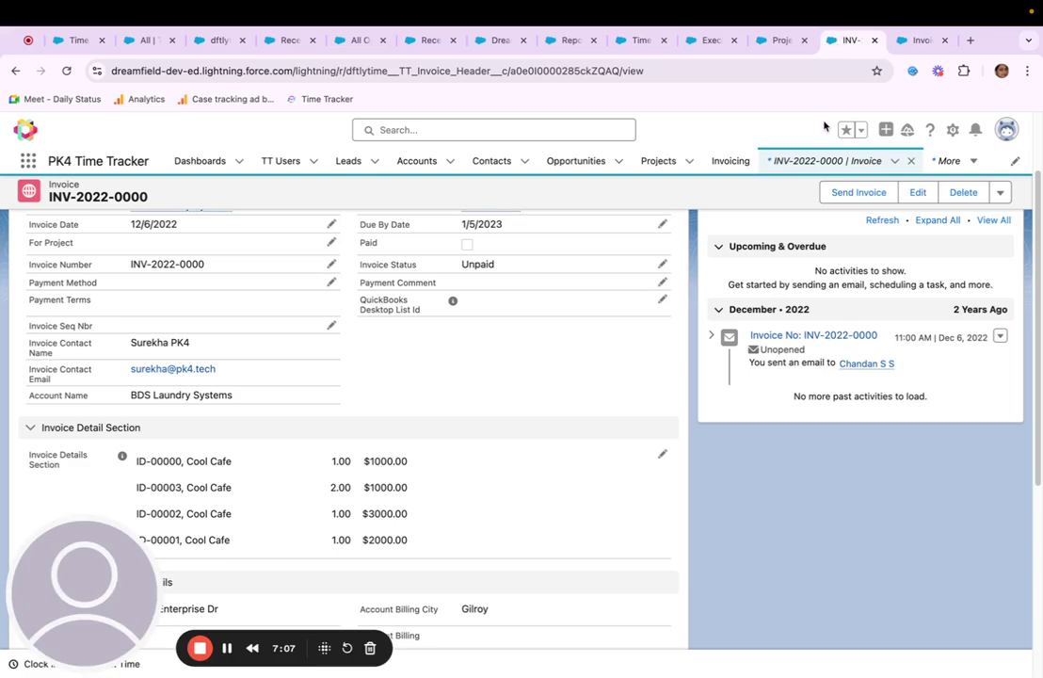
click(15, 70)
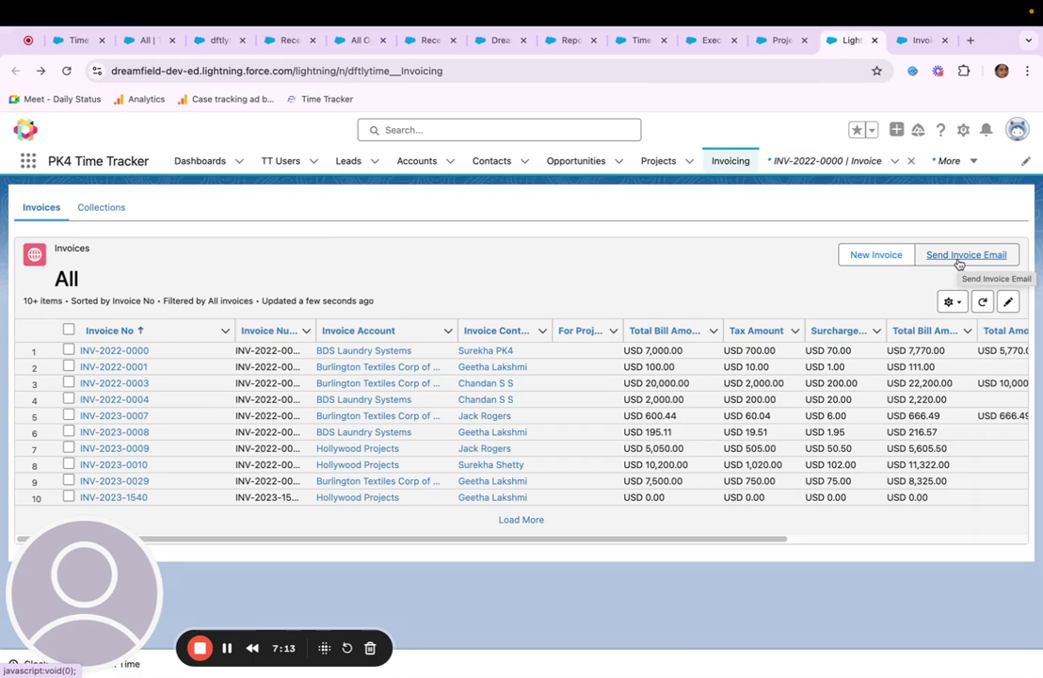
click(69, 350)
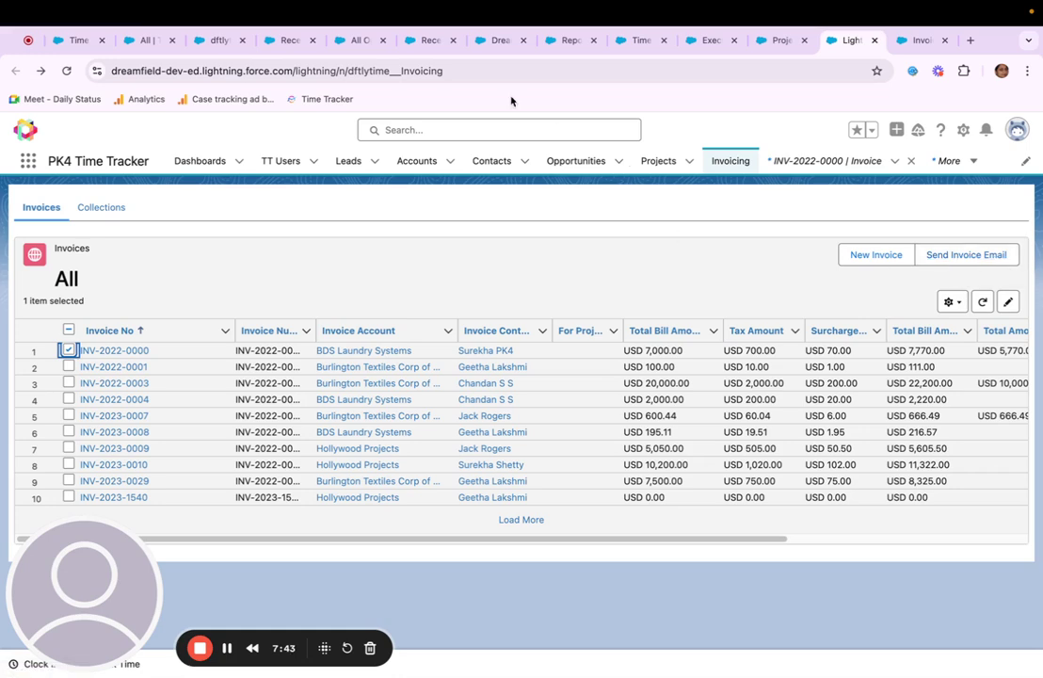
Start and stop a Live Tracker session on the Grand Hotels & Resorts Ltd account for project Budget & Planning, task Excavation for utility trenches
click(290, 41)
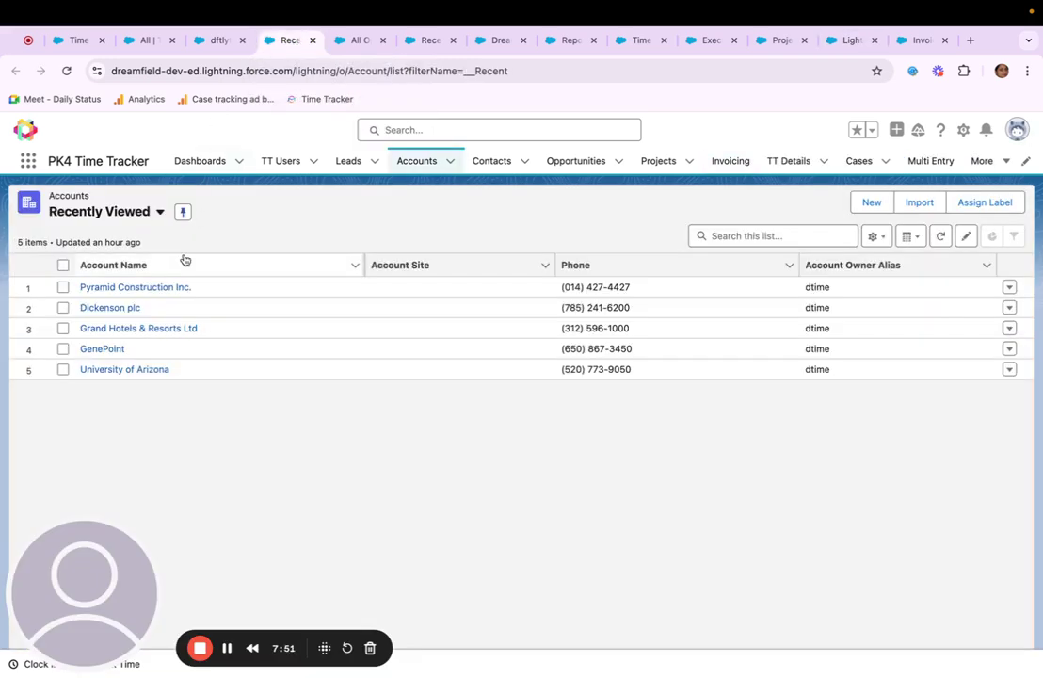
click(135, 328)
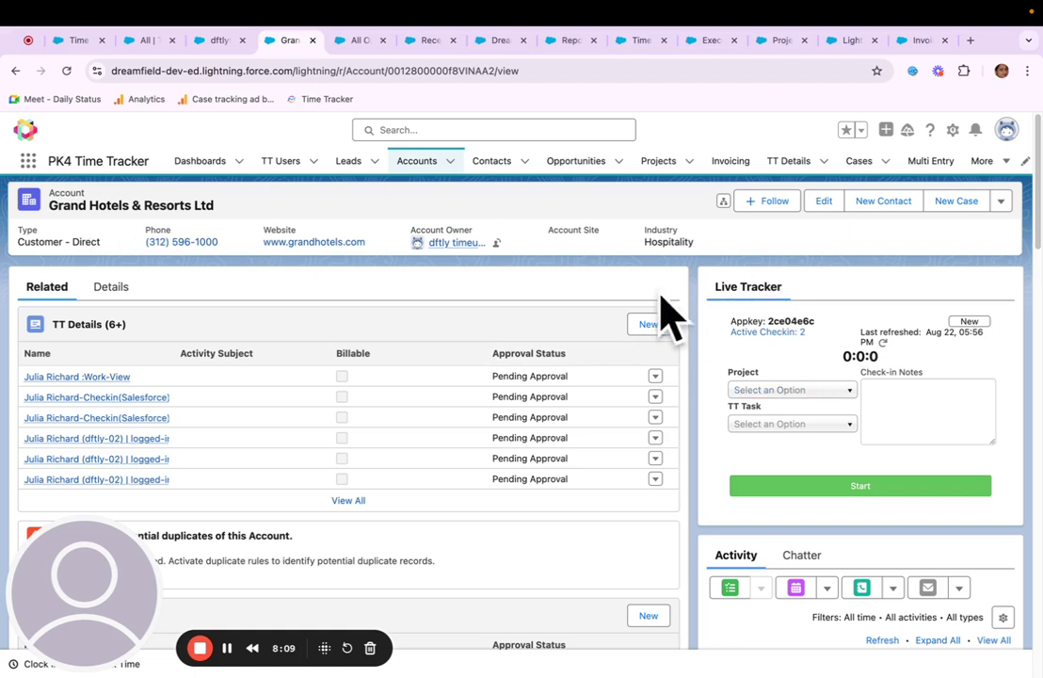
click(804, 391)
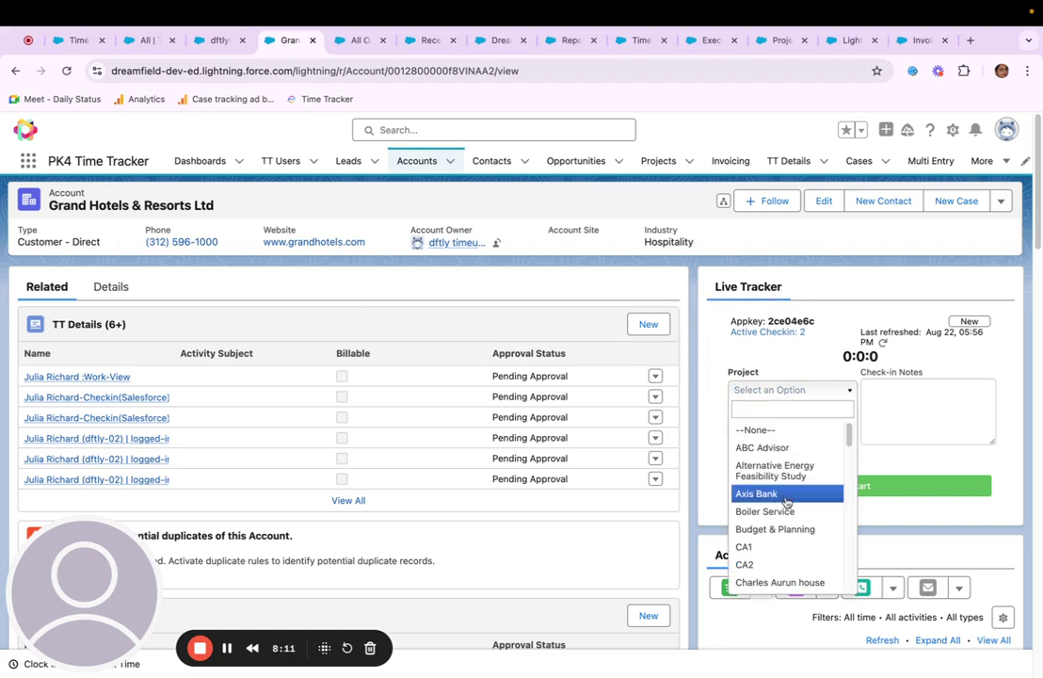
click(796, 530)
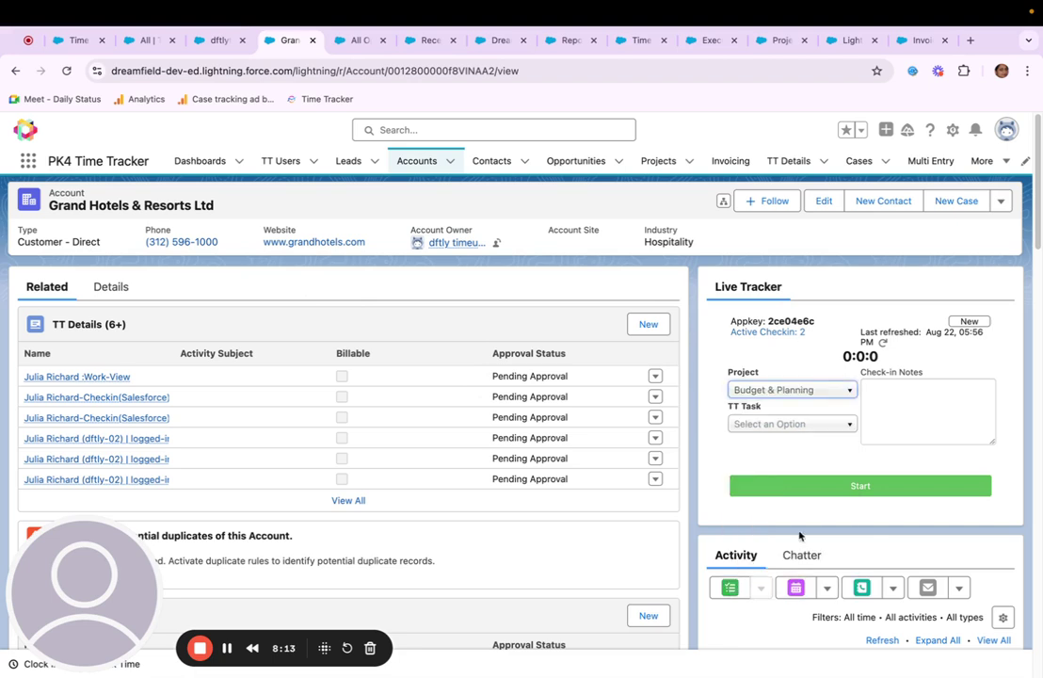
click(783, 424)
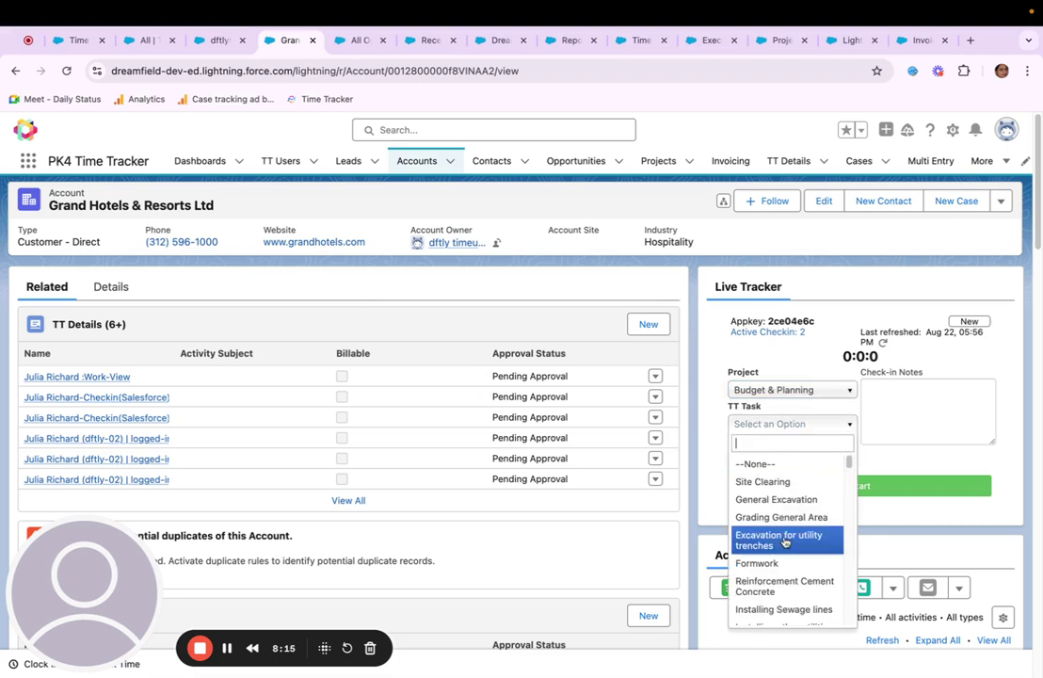
click(785, 542)
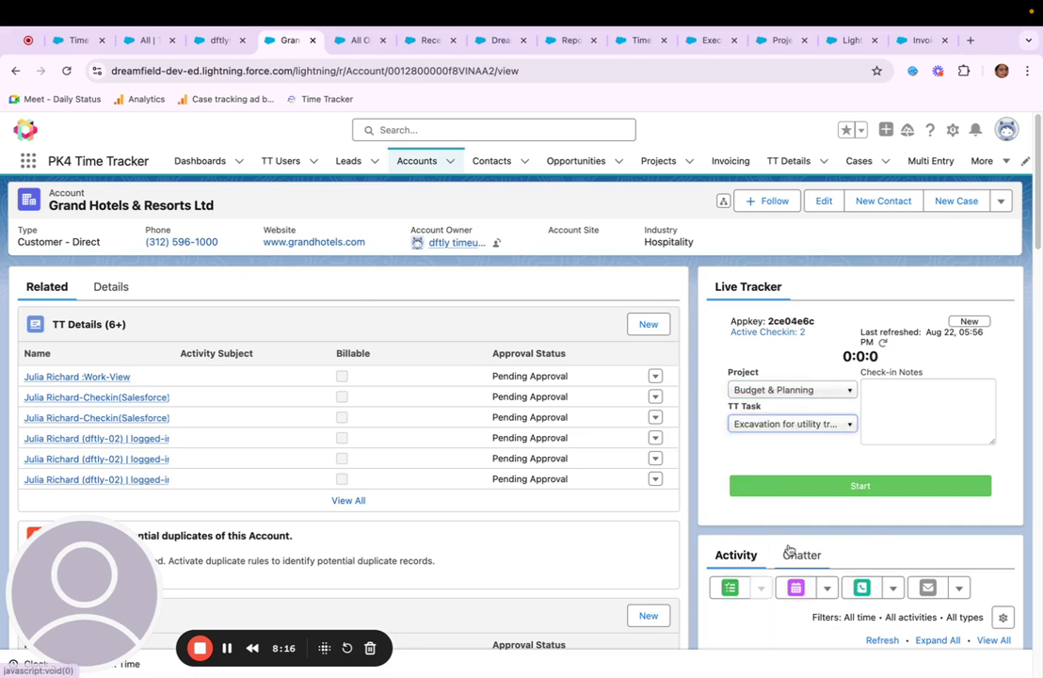
click(871, 486)
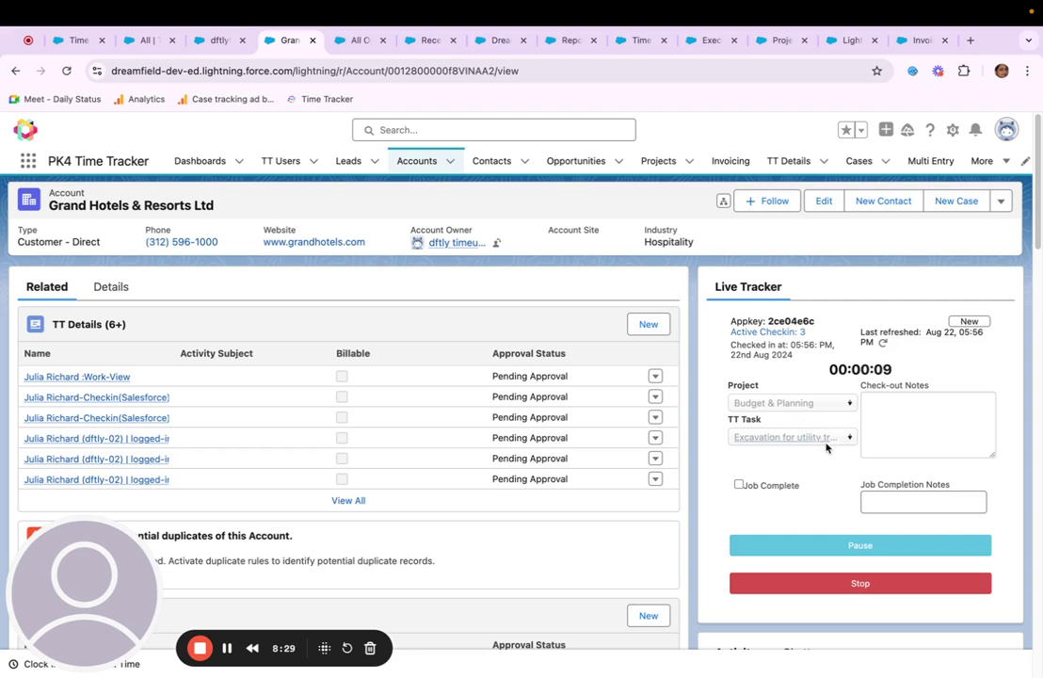
click(862, 584)
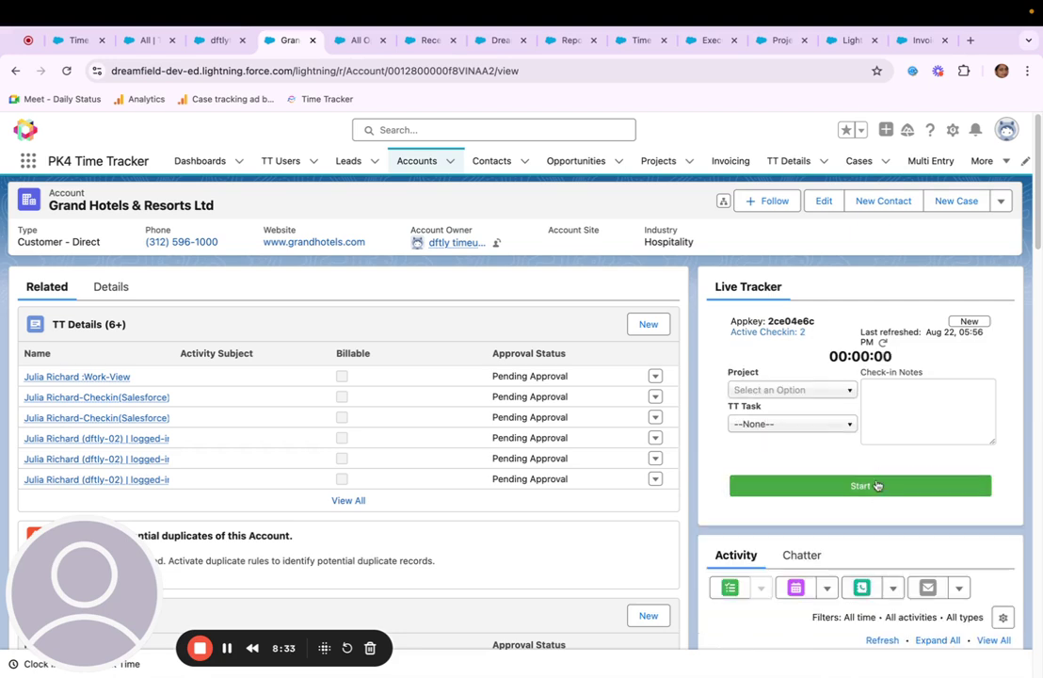
Check the TT Details list and open the Epoxy flooring for laundry record from All Opportunities
click(129, 41)
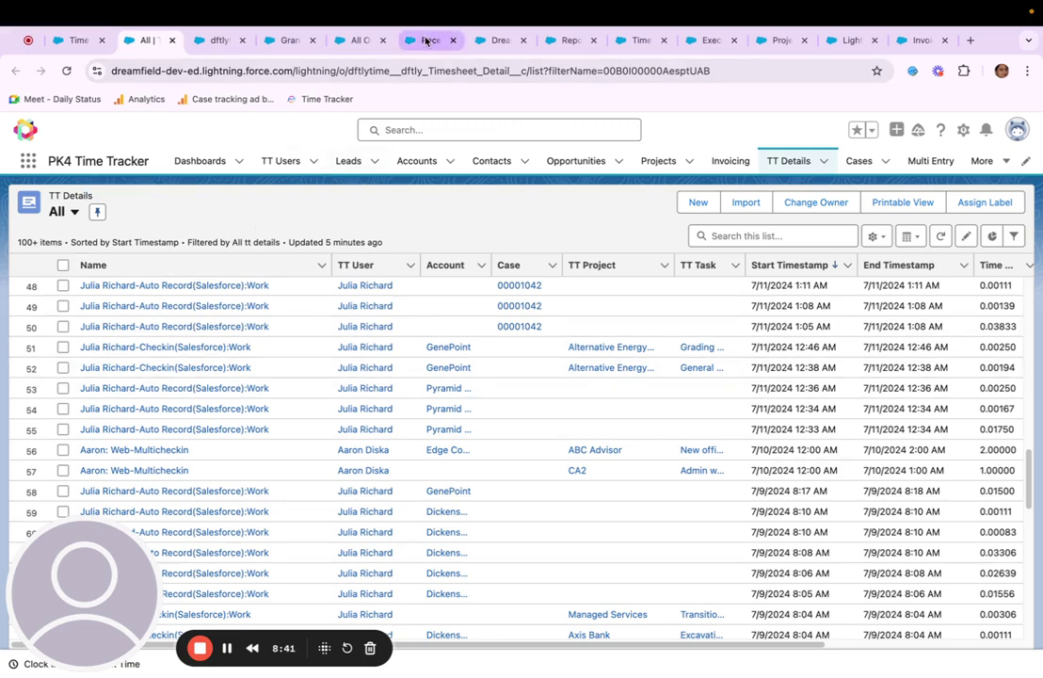
click(362, 41)
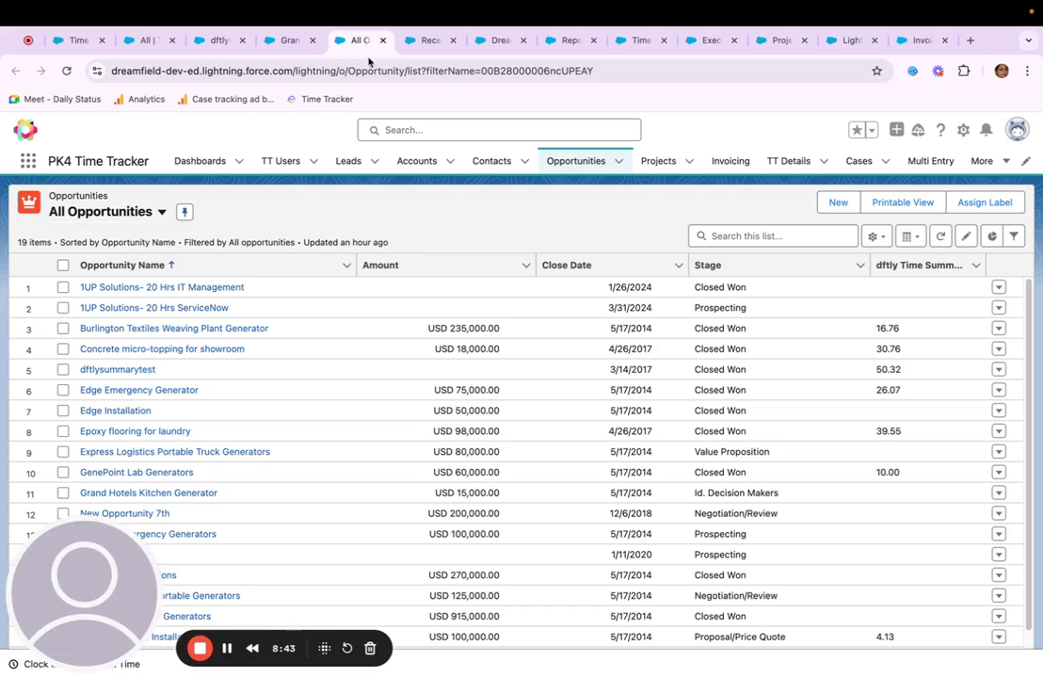
click(156, 431)
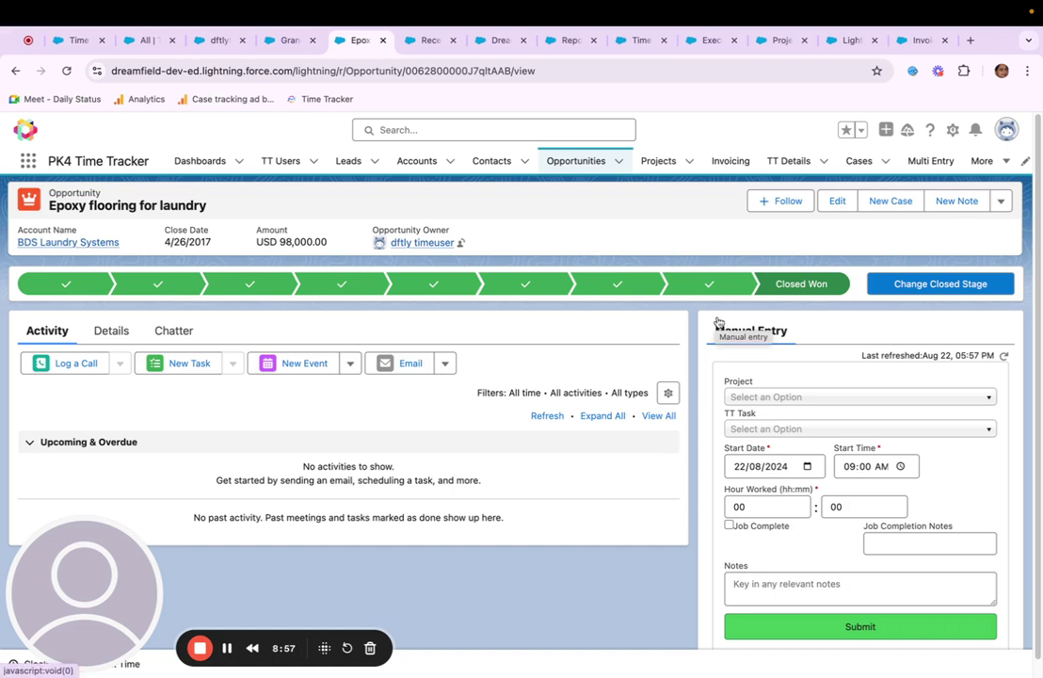
Fill in the opportunity's Manual Entry with project Budget & Planning, task Transition operational elements and 00:30 hours worked
click(844, 397)
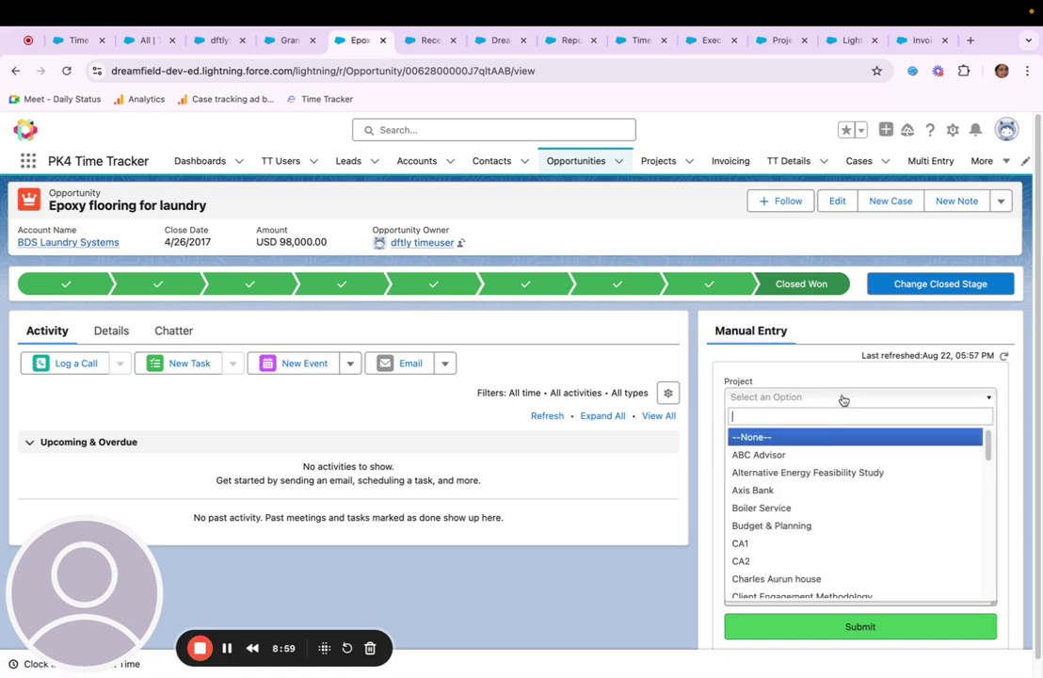
click(846, 526)
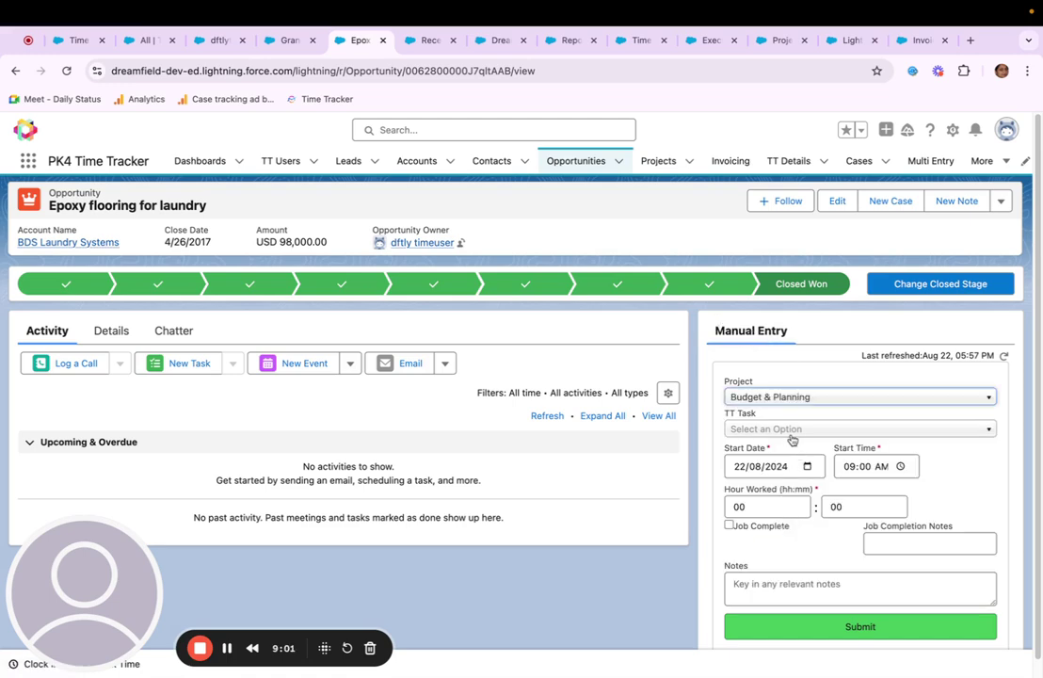
click(791, 429)
click(782, 557)
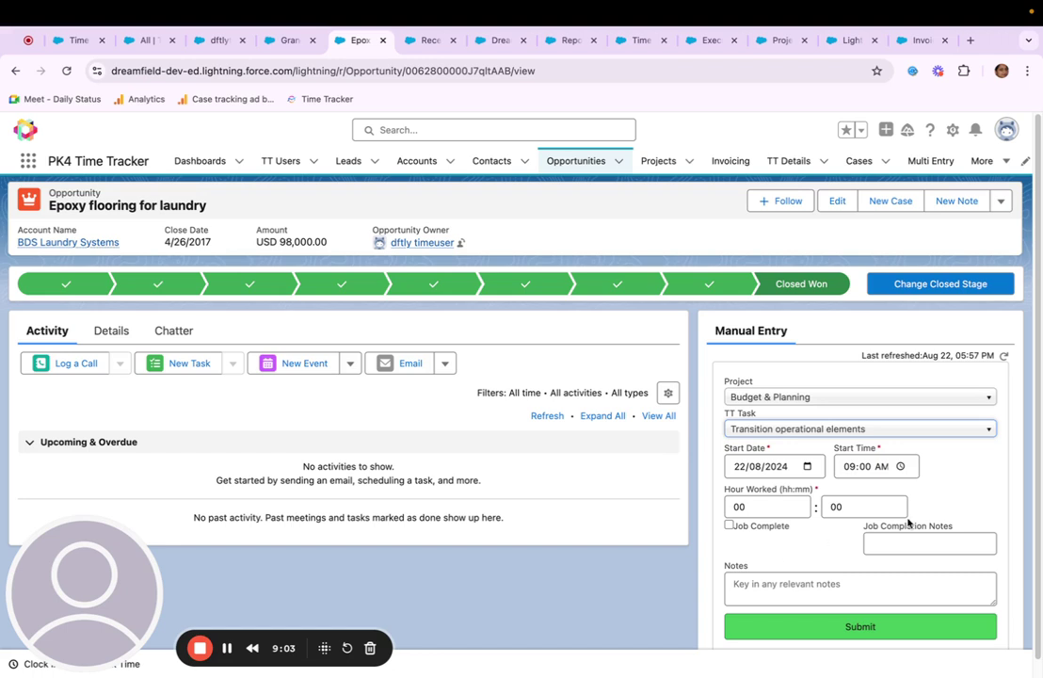
drag(854, 511, 822, 512)
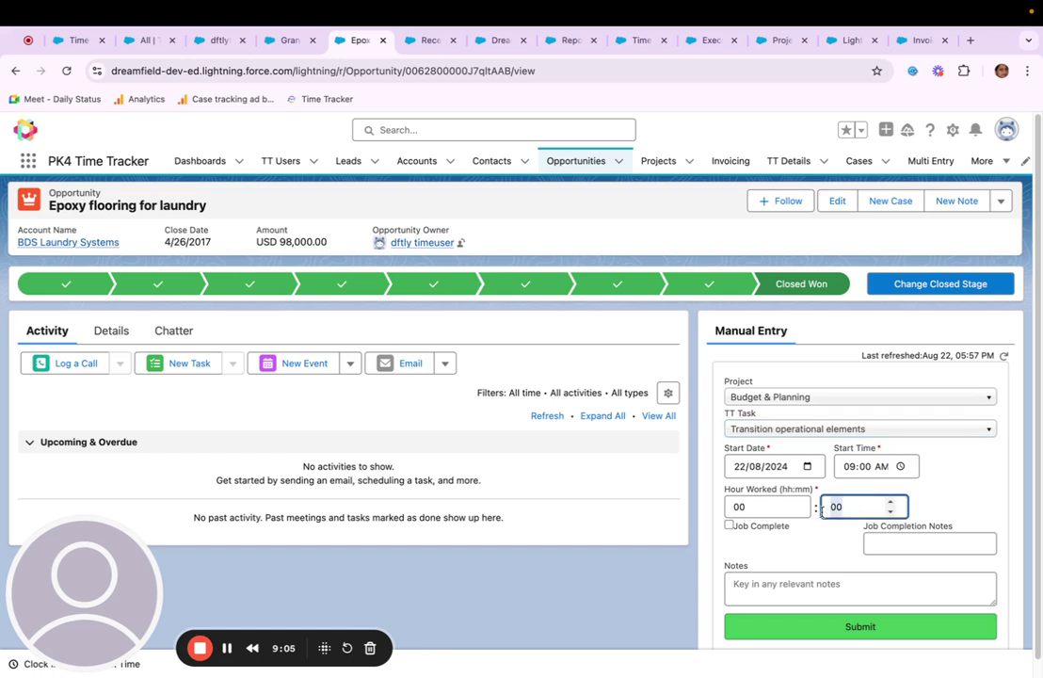
text(30)
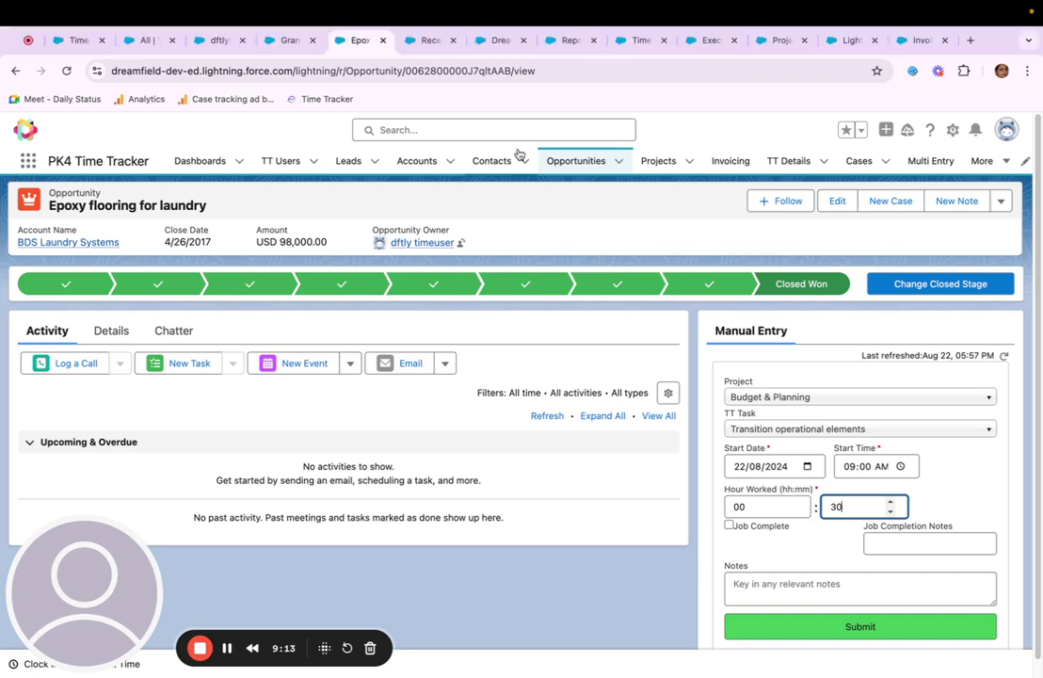
View the Auto Tracking timer on the third case in the Recently Viewed cases, and return to the case list
click(420, 41)
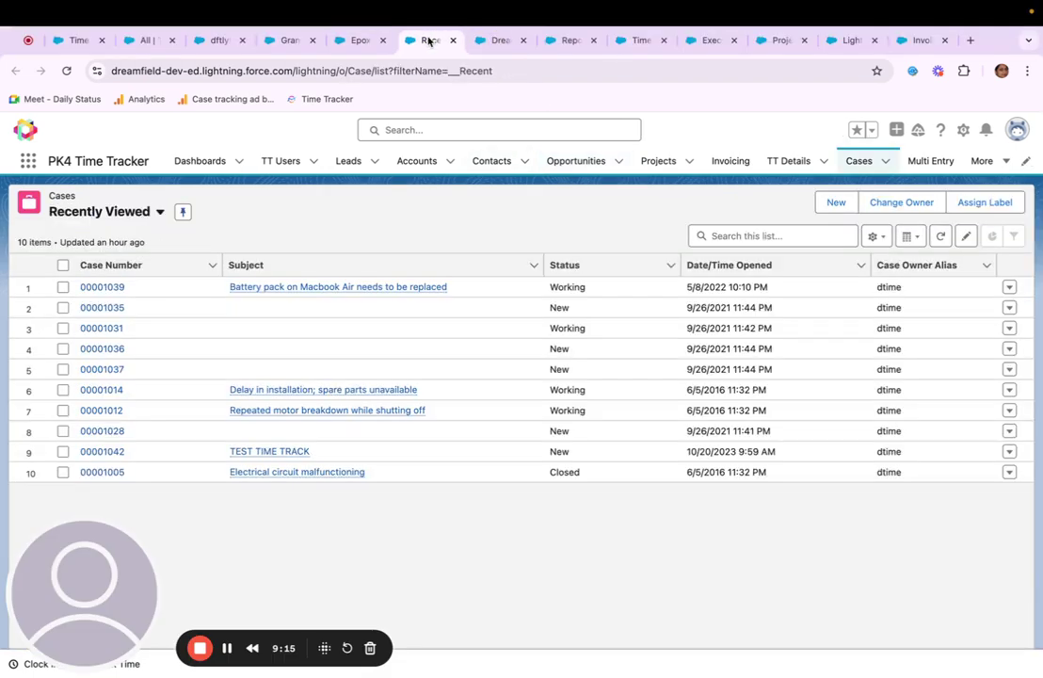
click(112, 329)
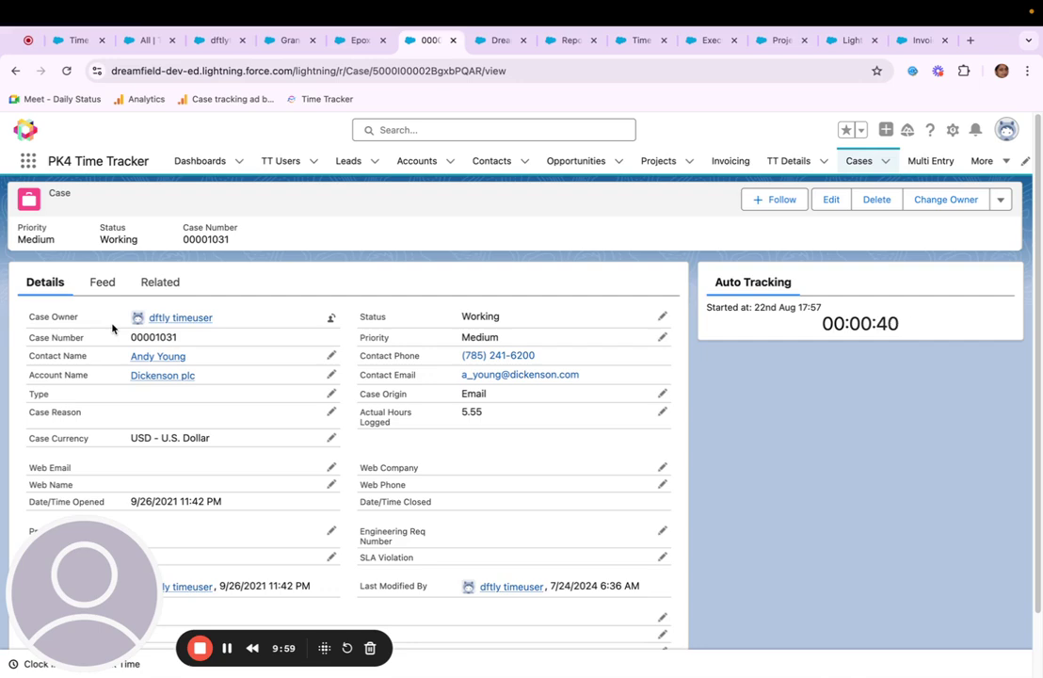
click(16, 72)
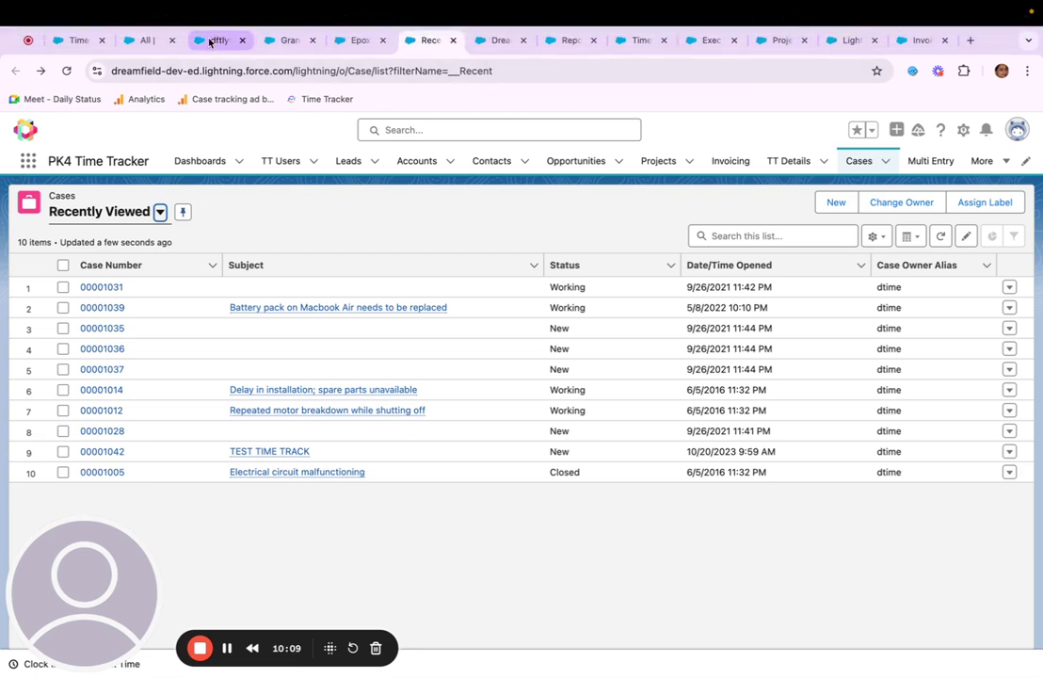
In the weekly Multi Entry timesheet, assign project Boiler Service and task Deploy agility tools to the first empty row
click(210, 40)
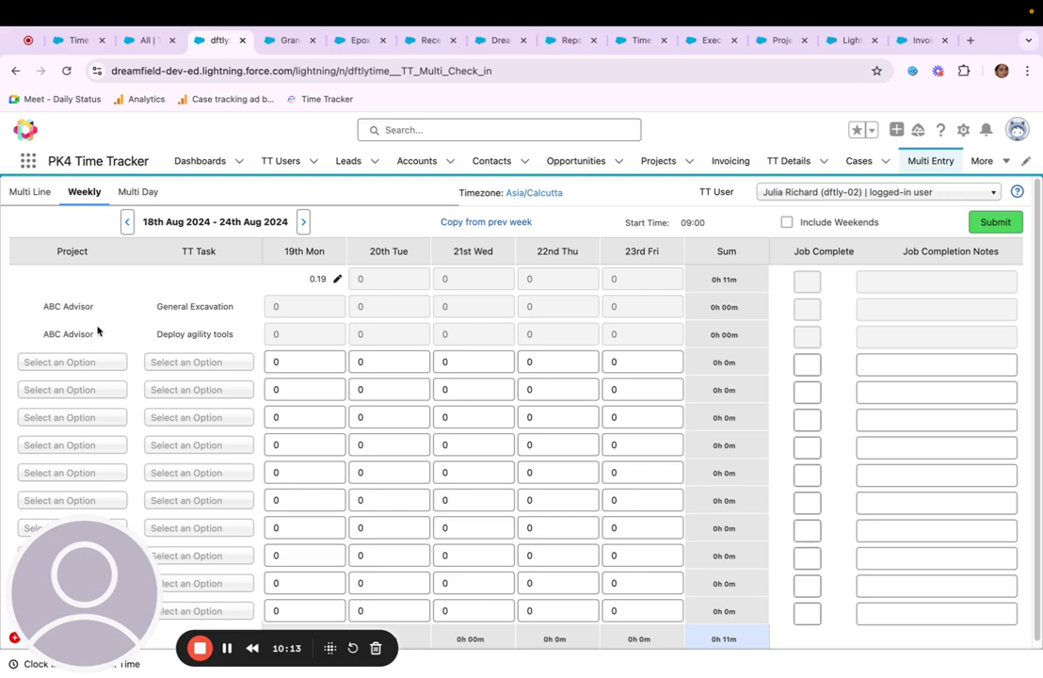
click(70, 363)
click(67, 460)
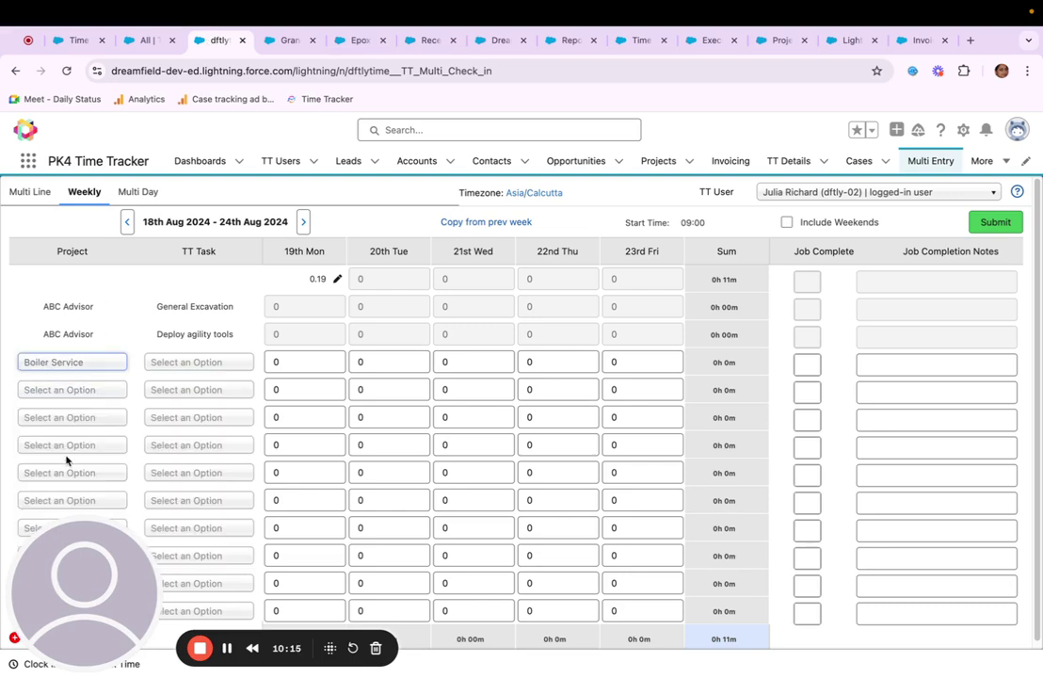
click(191, 364)
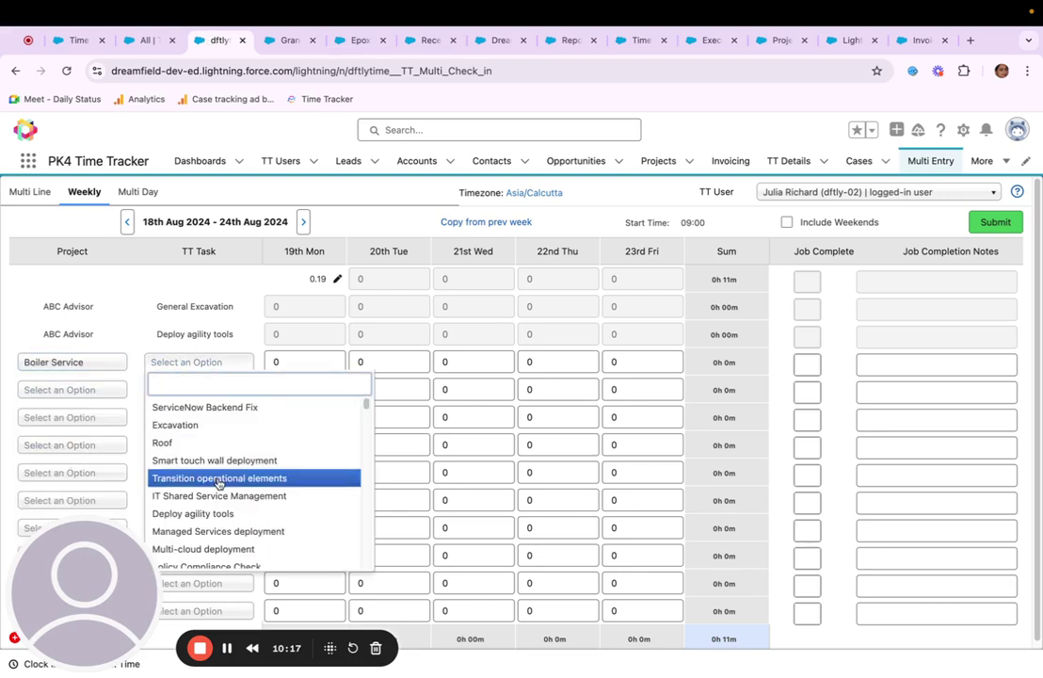
click(259, 514)
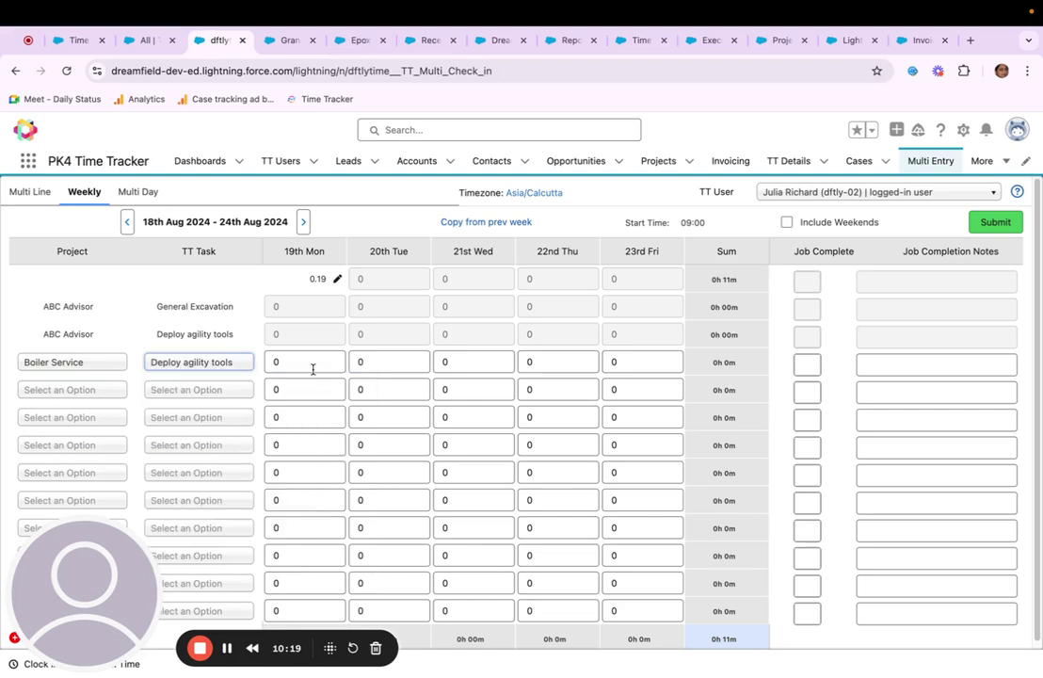
Enter 3 hours for Monday the 19th and 5 hours for Tuesday the 20th on the Boiler Service row
click(276, 362)
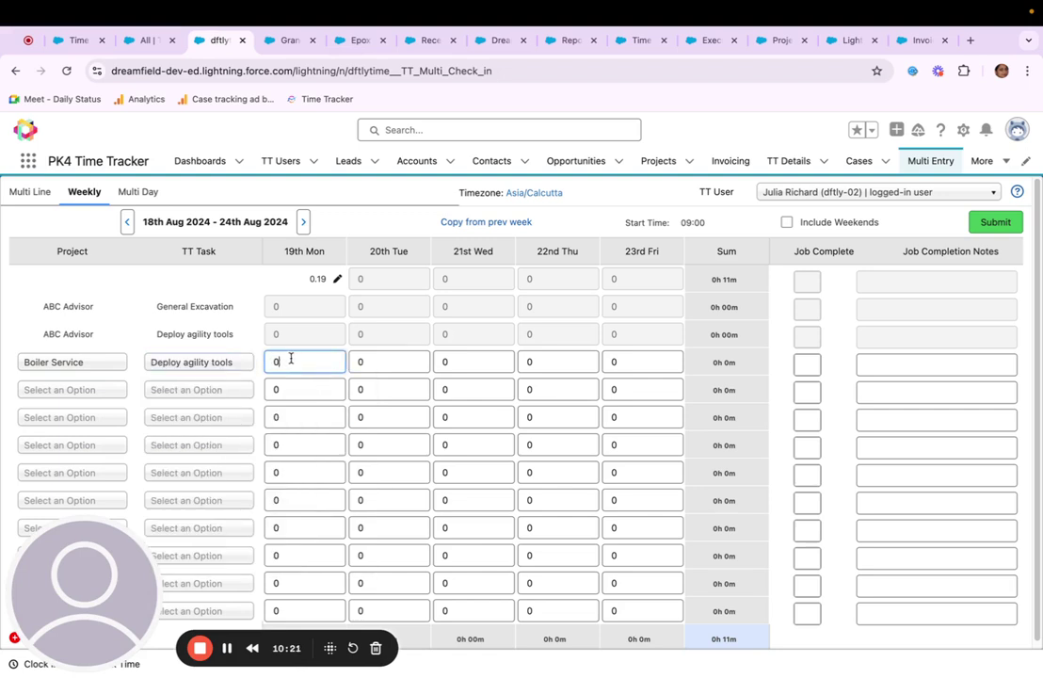
text(3)
click(358, 361)
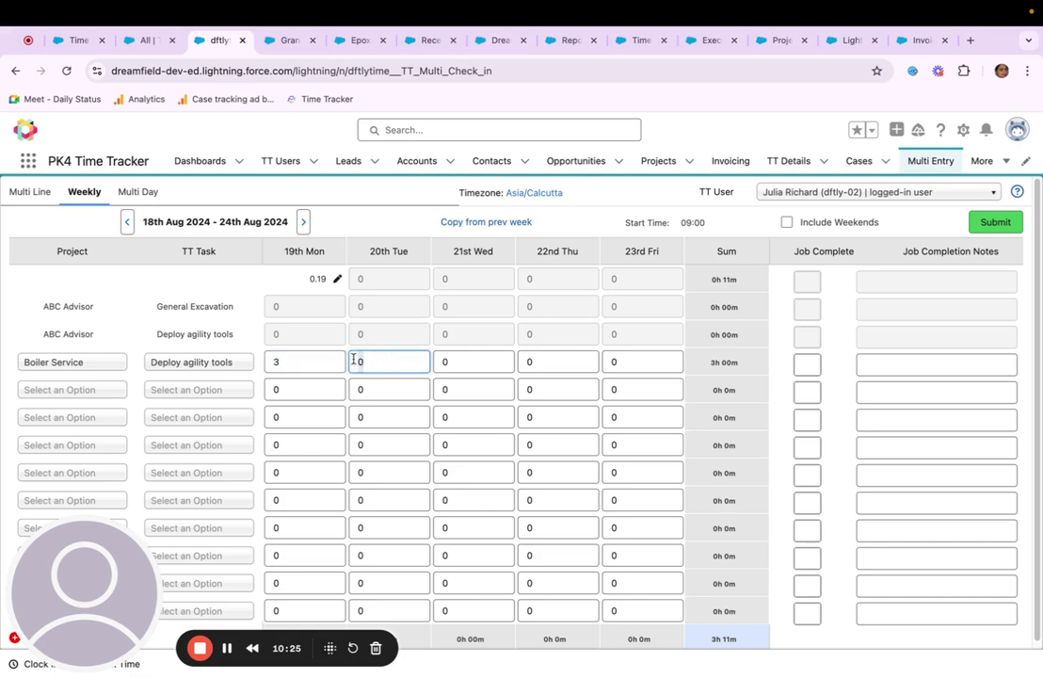
key(BackSpace)
text(5)
Switch to the Gmail inbox and open the TimeTracker Approvals email about time details awaiting approval
mouse_move(387, 17)
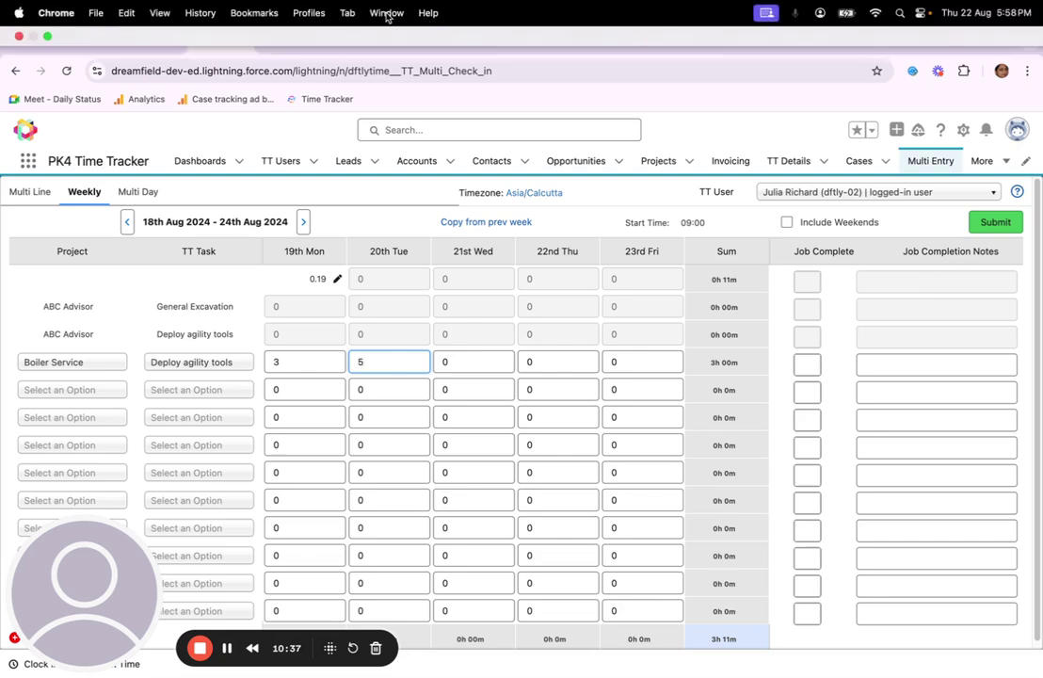
click(387, 15)
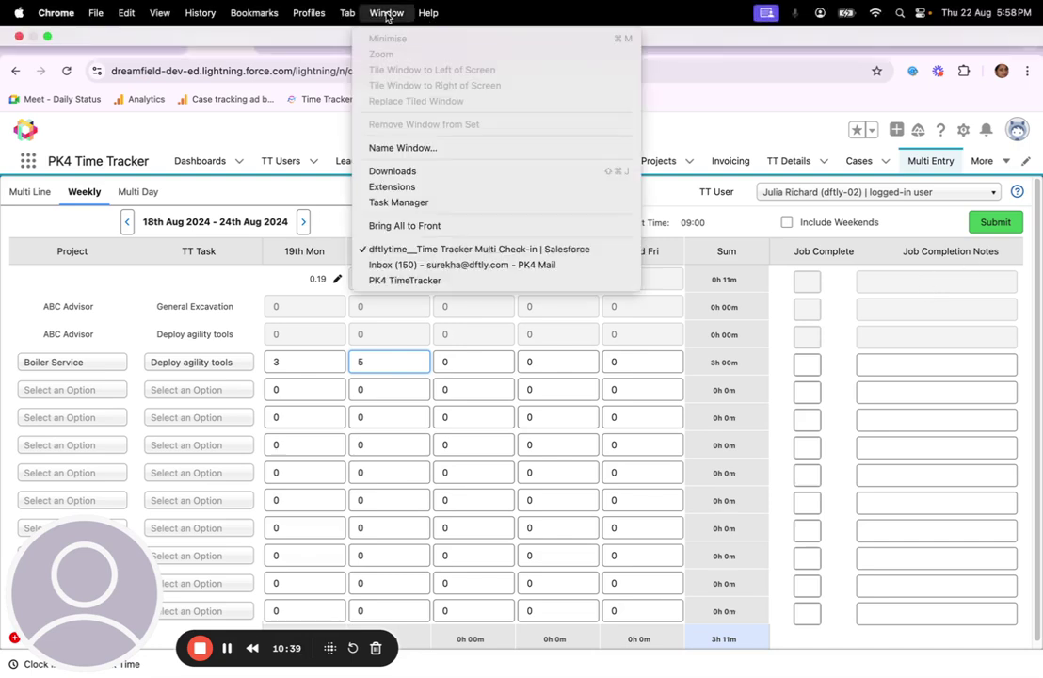
click(514, 265)
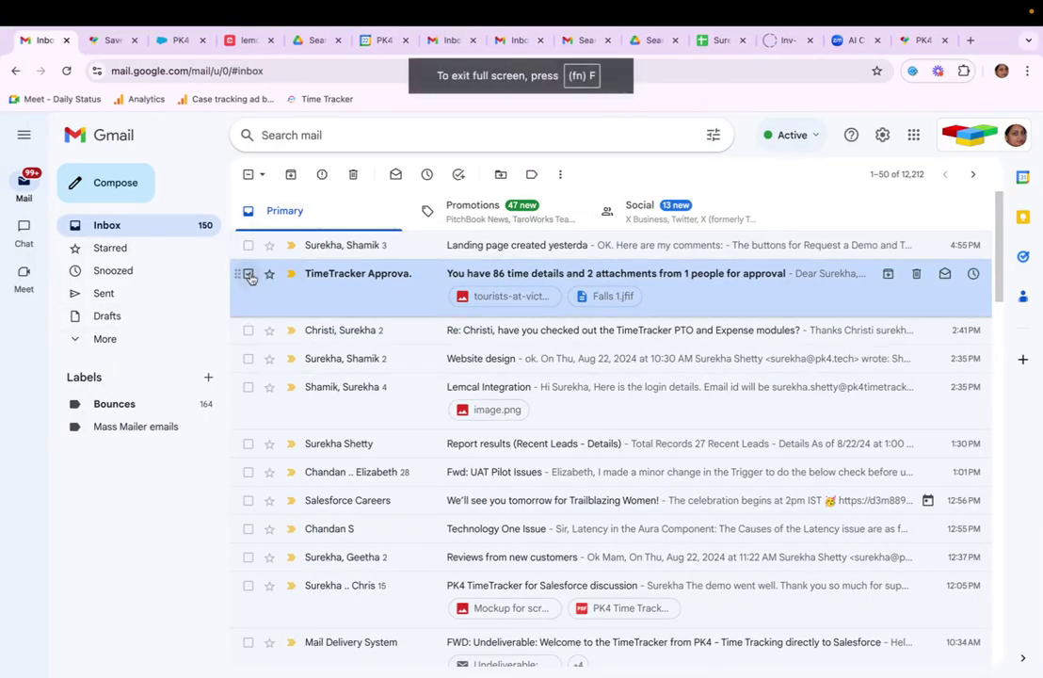
click(247, 273)
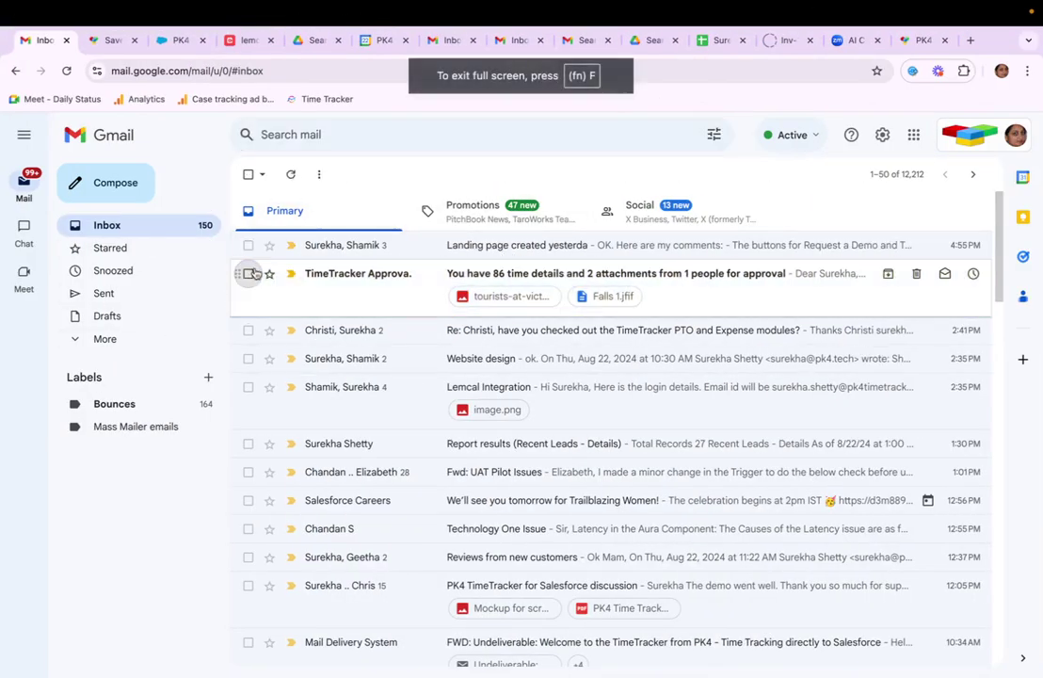
click(550, 277)
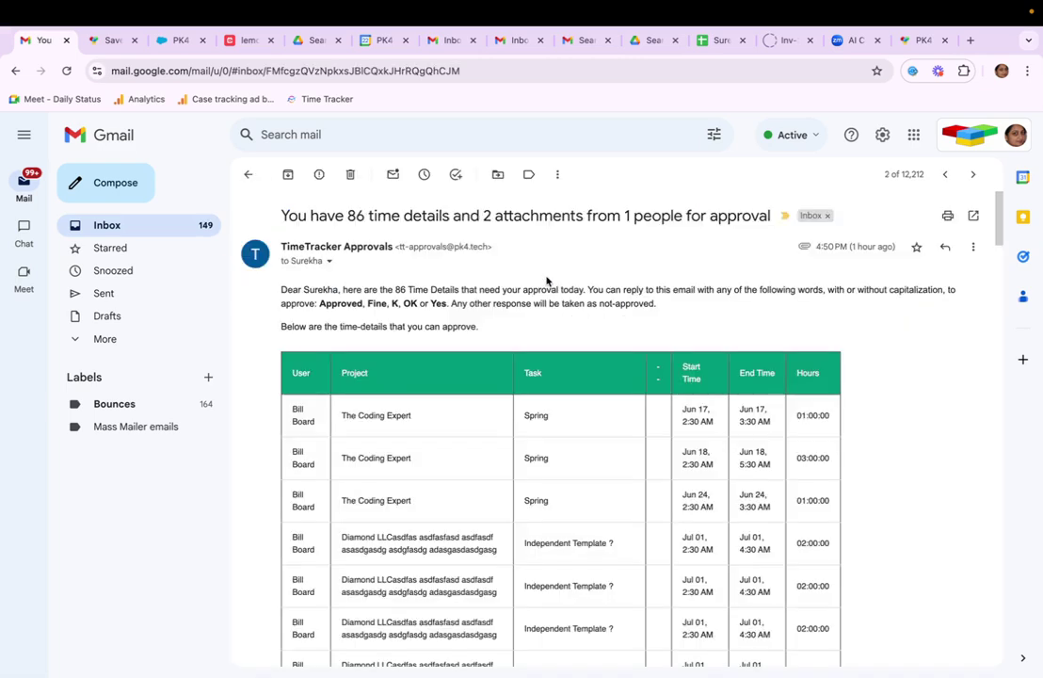
Review the approval email's time-details table, then its instructions on which reply words count as approval
scroll(541, 385, down, 3)
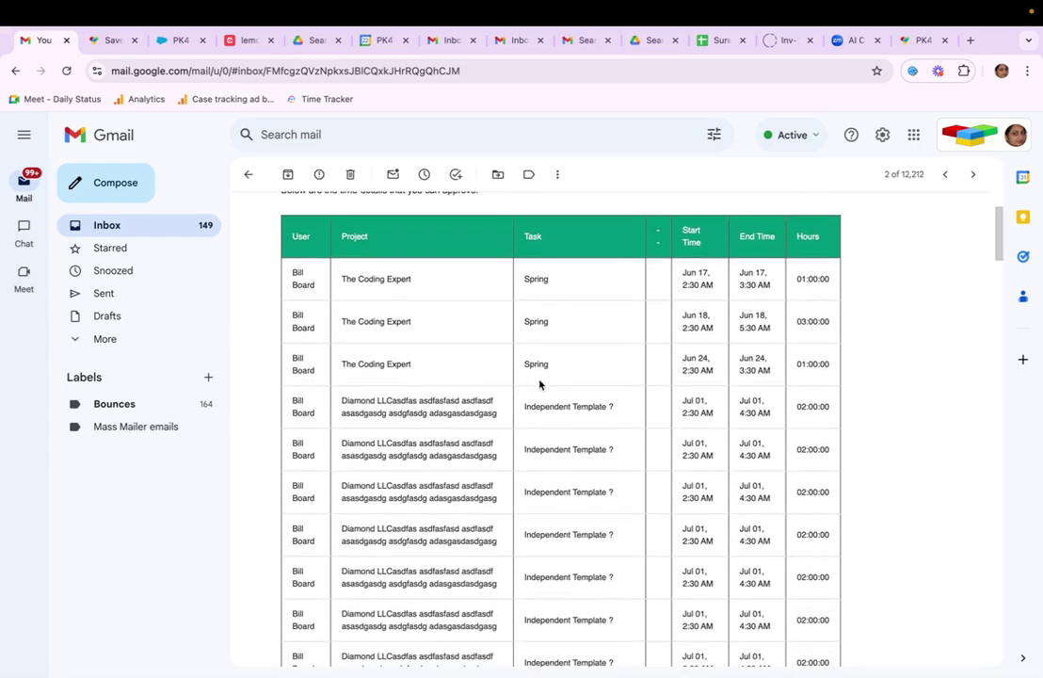
scroll(540, 384, down, 10)
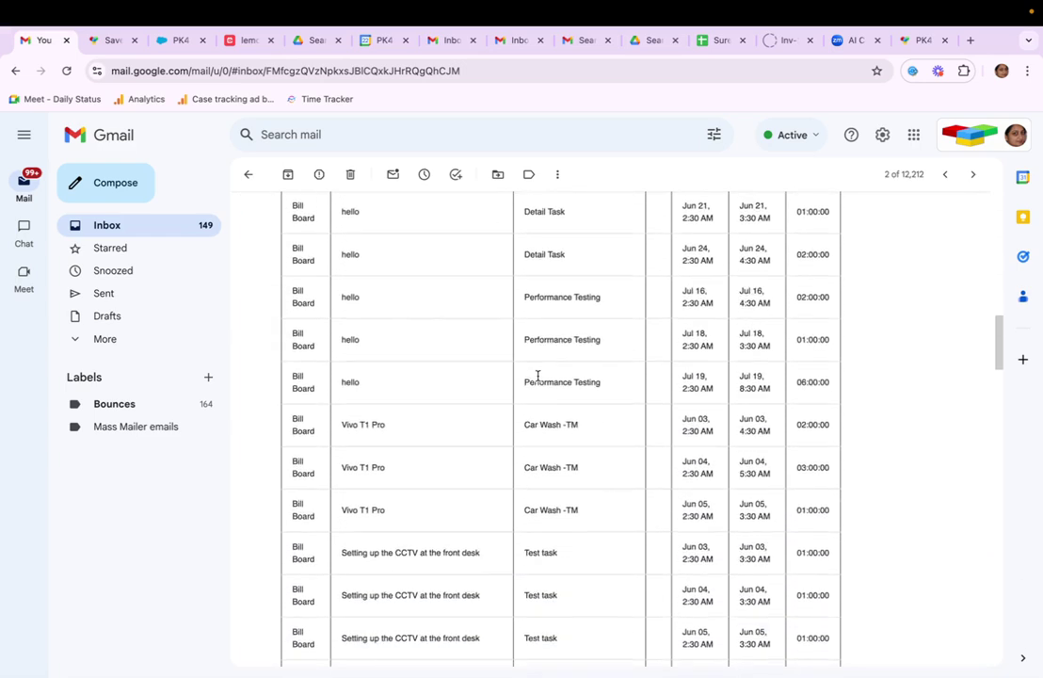
scroll(538, 376, down, 5)
scroll(612, 398, down, 10)
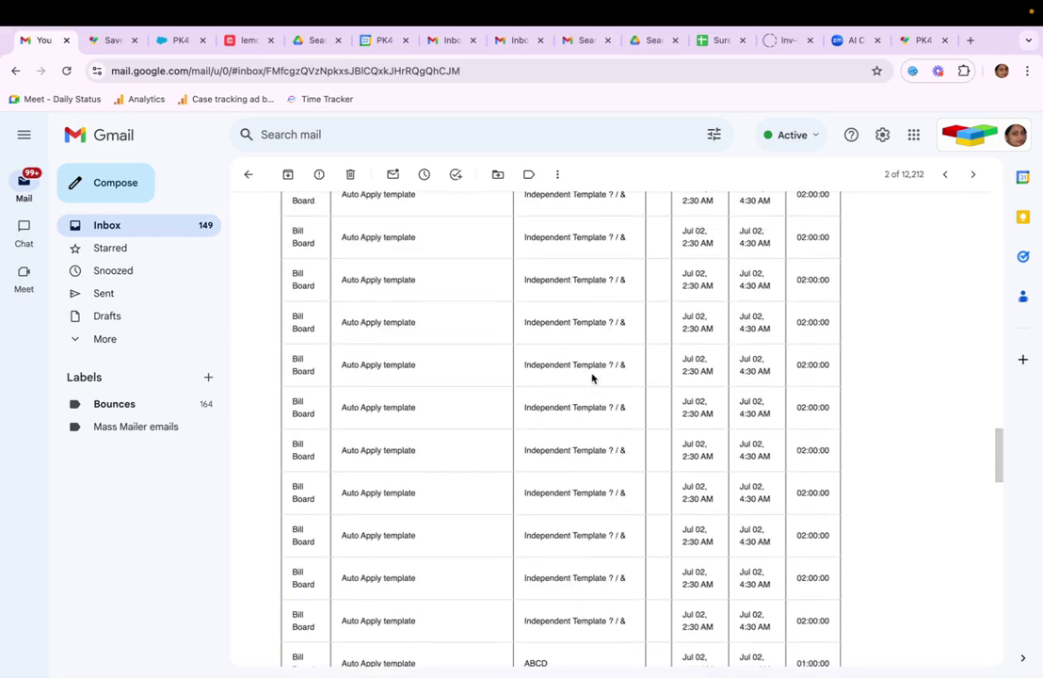
scroll(593, 378, down, 6)
scroll(592, 378, up, 15)
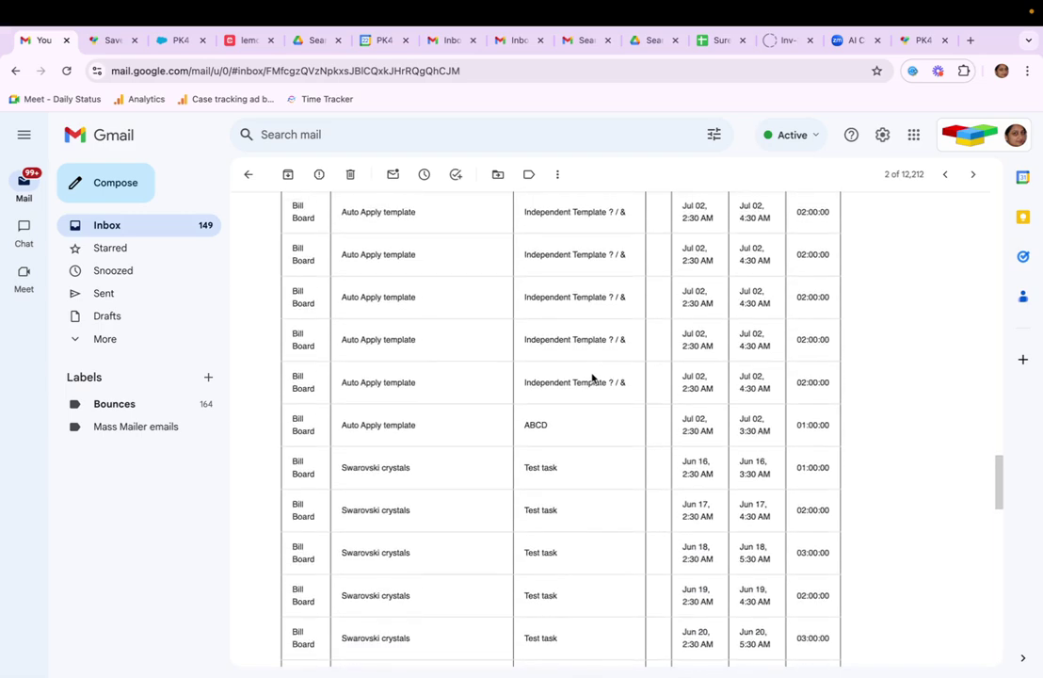
scroll(592, 377, up, 10)
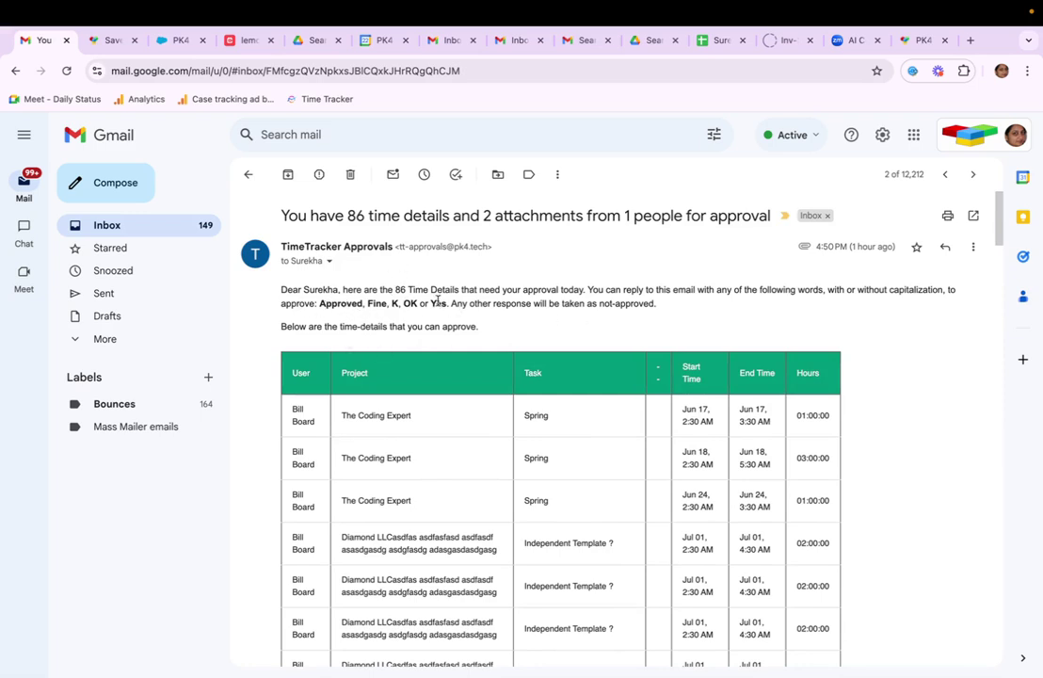
Check the attachments at the end of the approval email, and return to the Salesforce weekly Multi Entry page
scroll(551, 377, down, 10)
scroll(548, 368, down, 20)
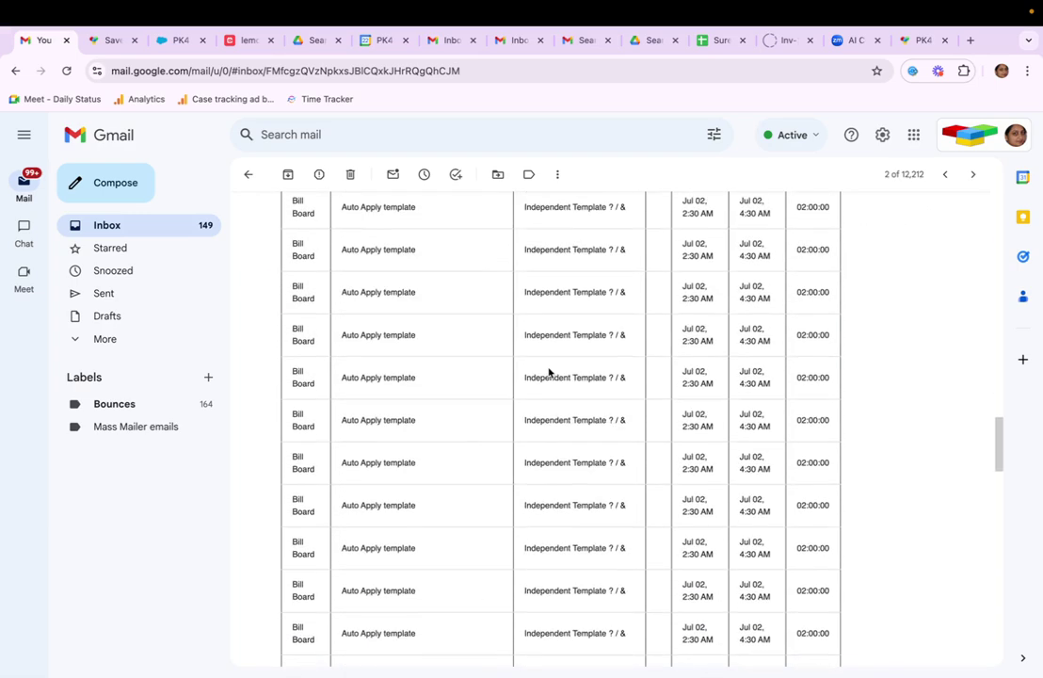
scroll(551, 370, down, 10)
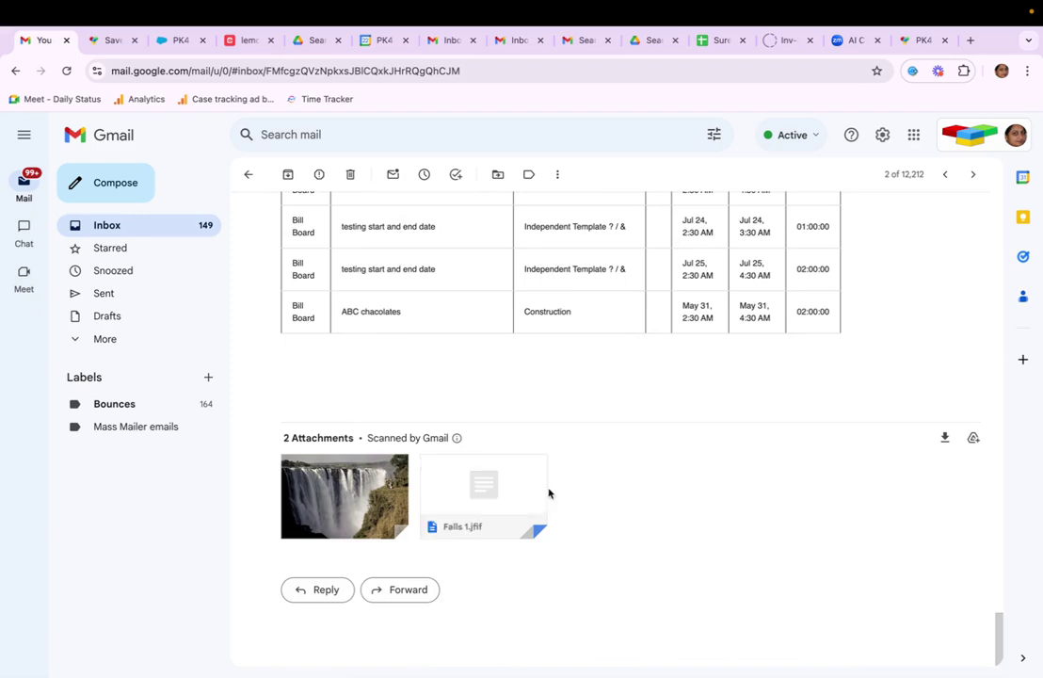
mouse_move(343, 496)
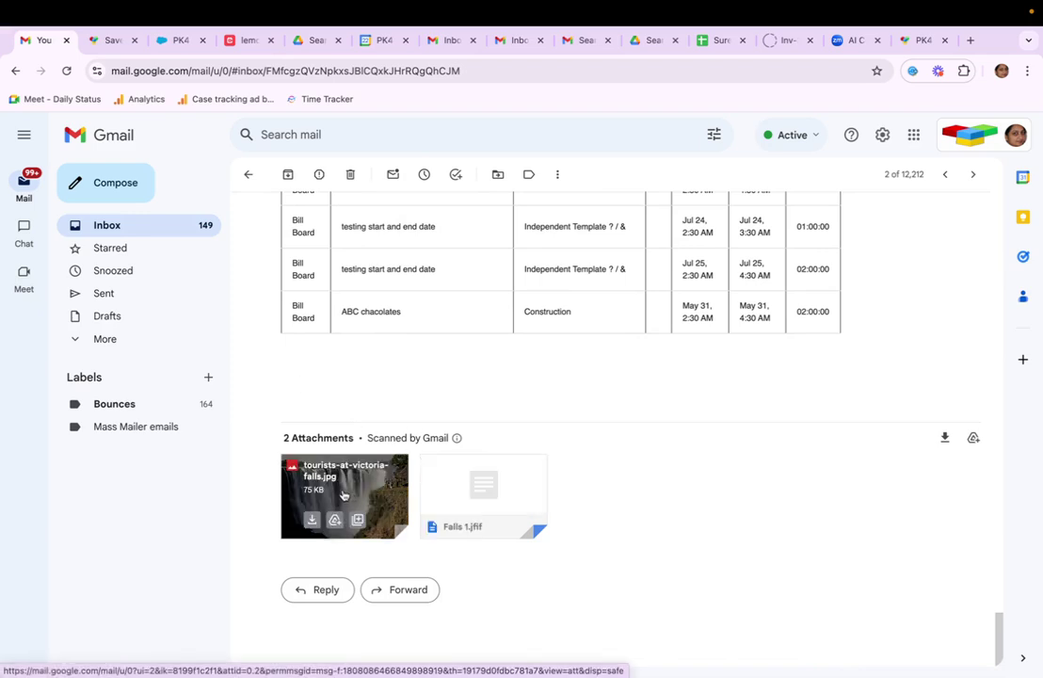
scroll(648, 311, up, 10)
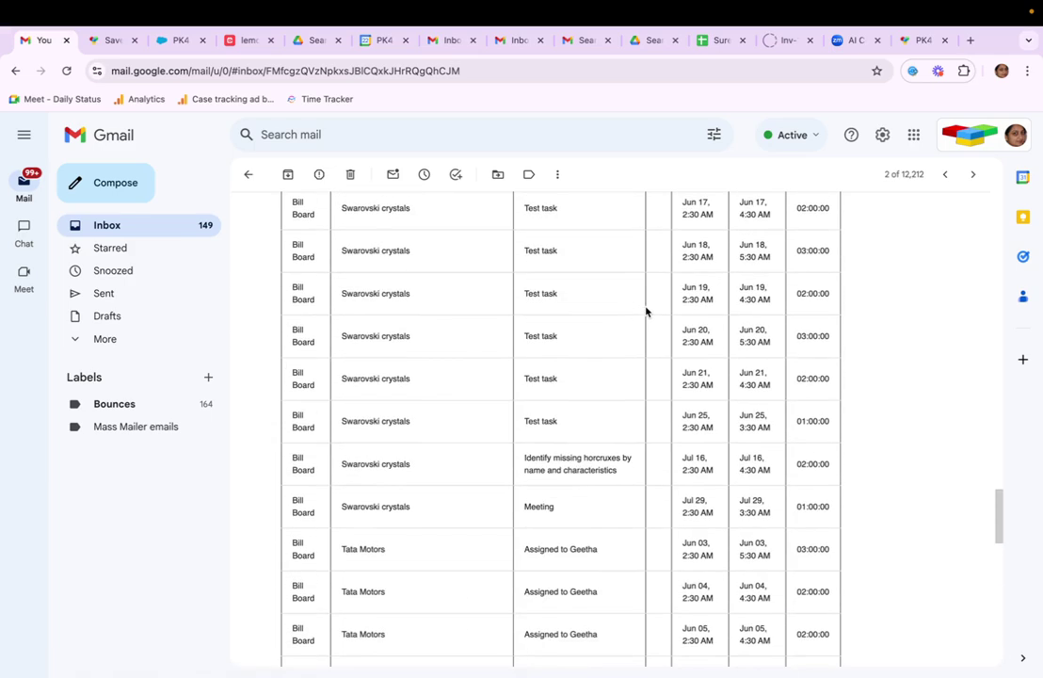
scroll(648, 310, up, 15)
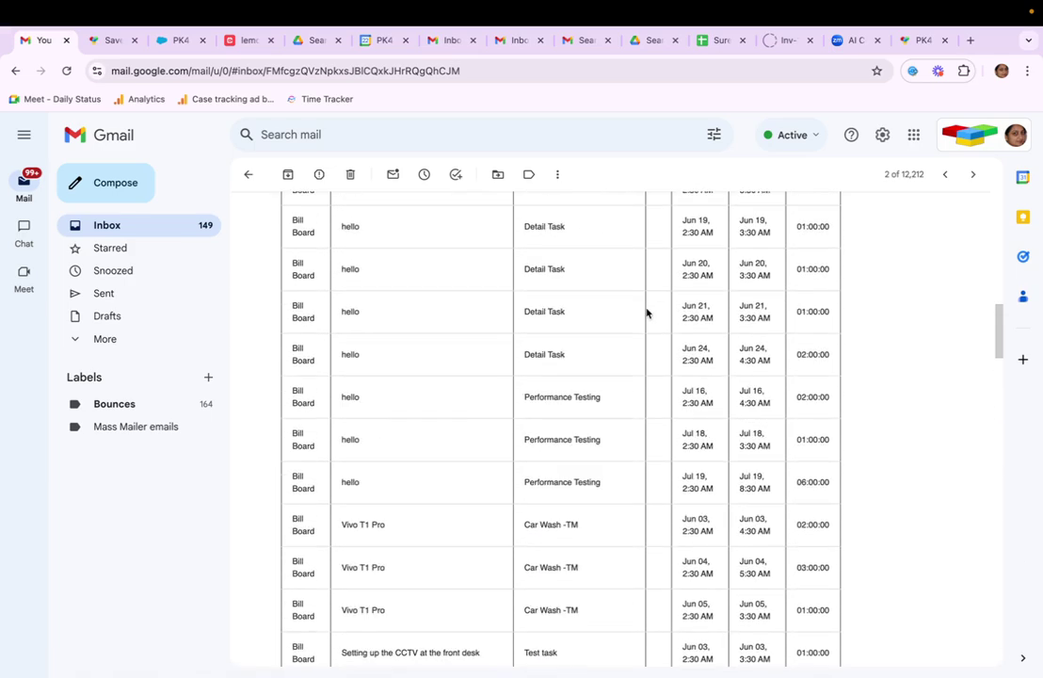
scroll(647, 311, up, 10)
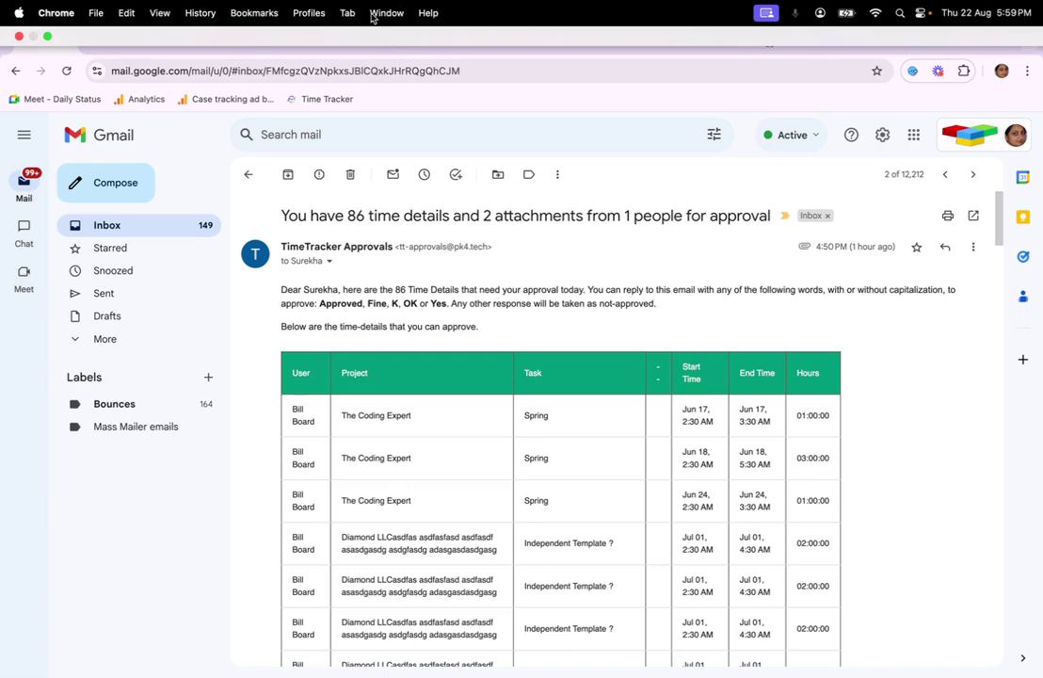
click(374, 14)
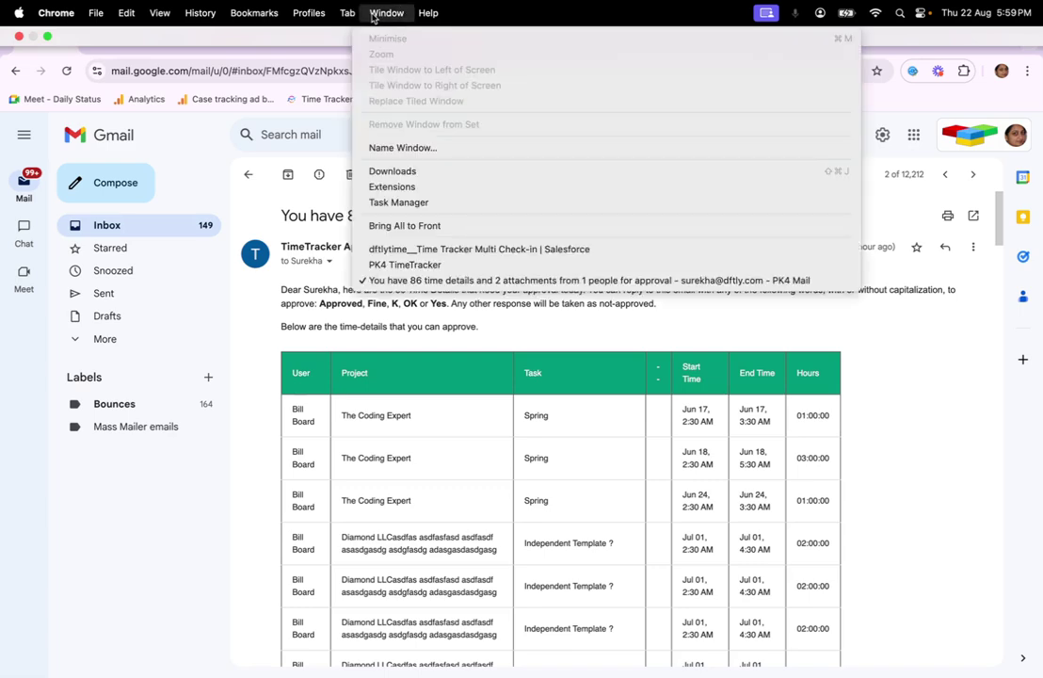
click(500, 250)
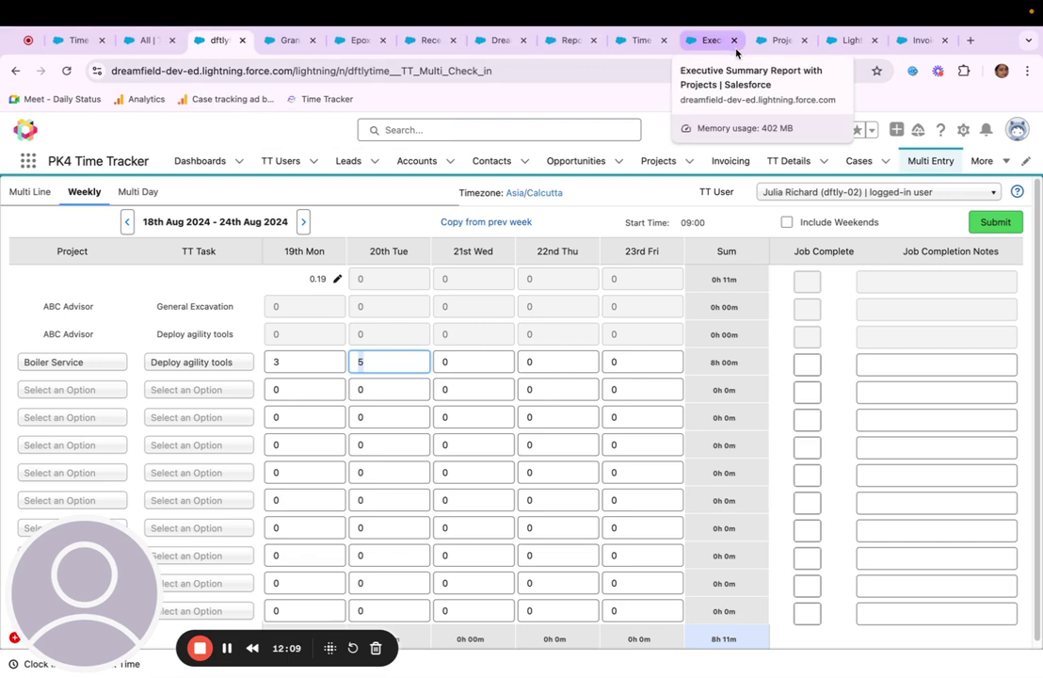
Switch to the PK4 TimeTracker web app and view its login page and the Multi-Day timesheet
mouse_move(601, 2)
click(386, 13)
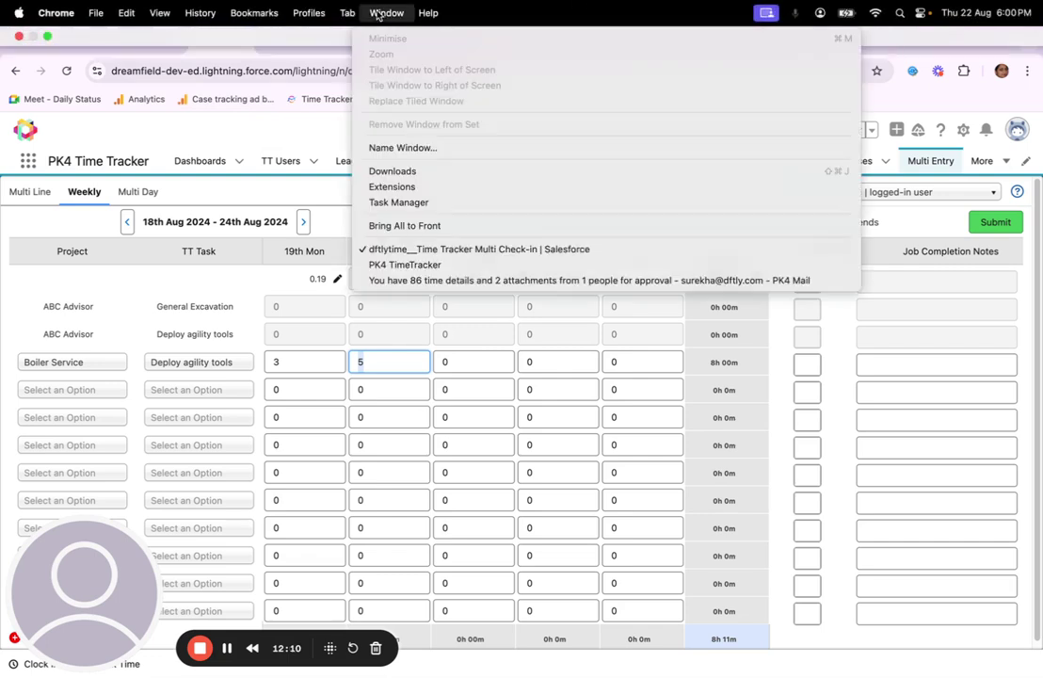
click(461, 265)
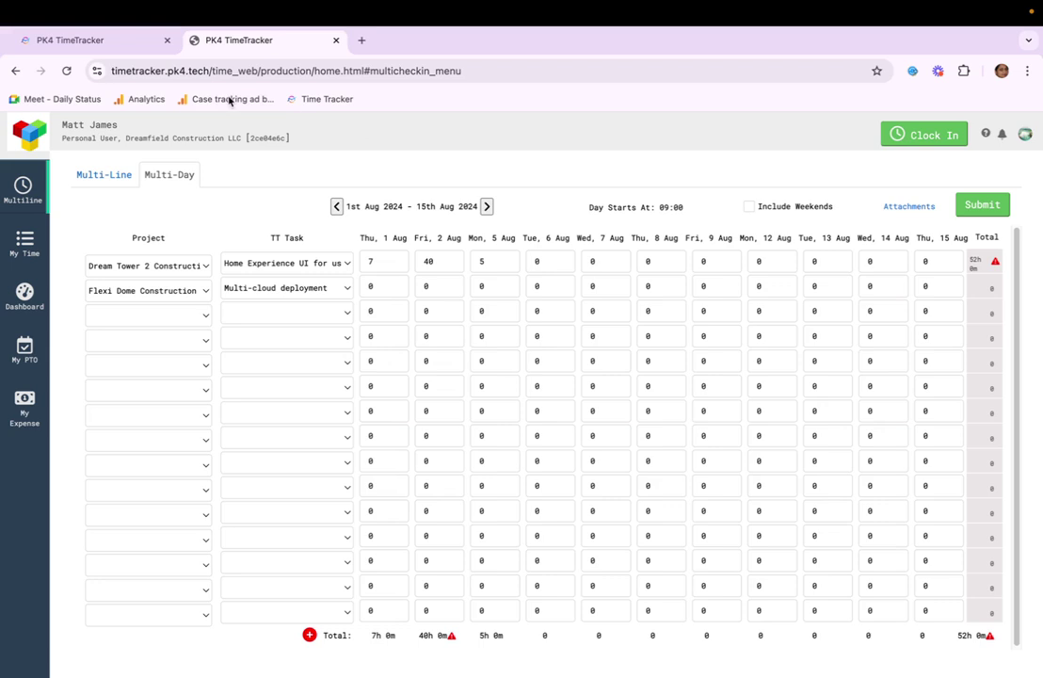
click(114, 38)
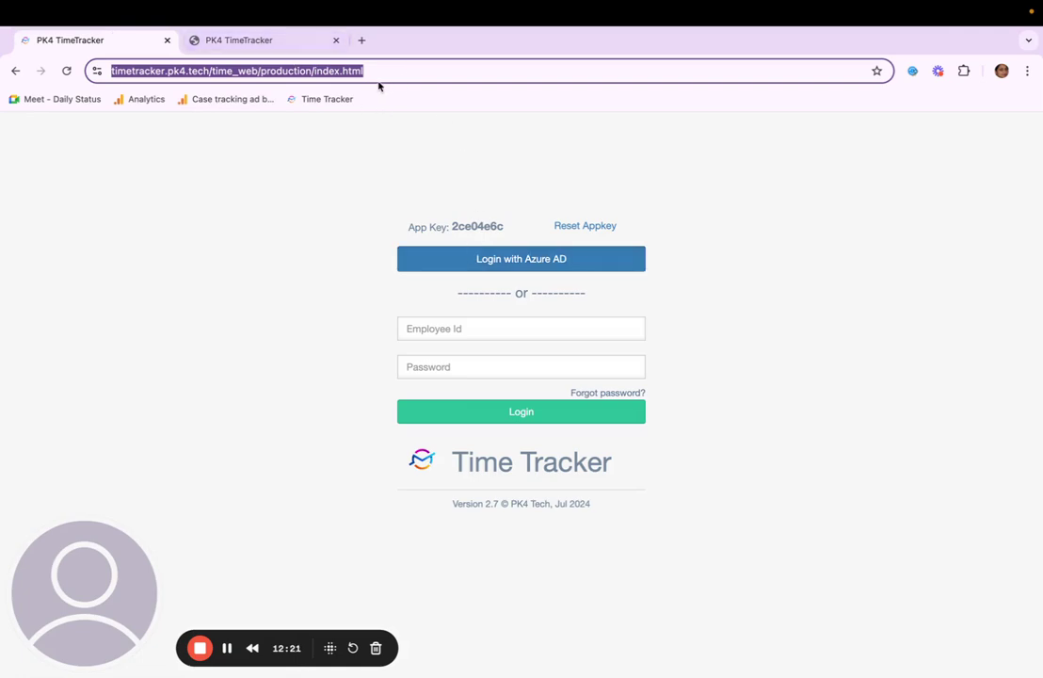
click(281, 41)
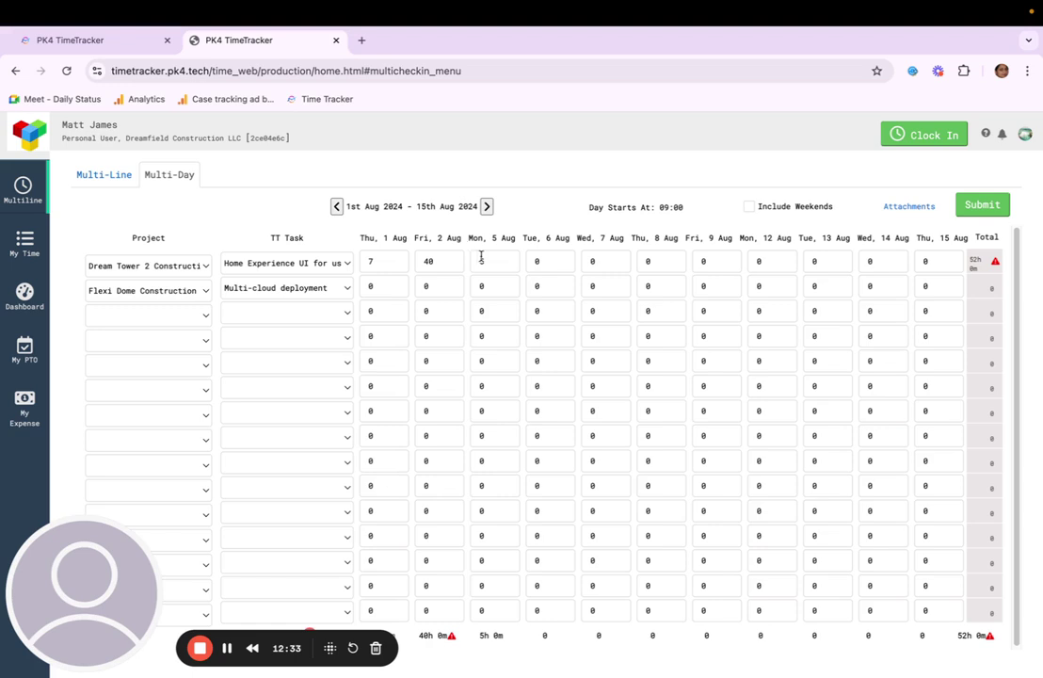
Return to Salesforce and view the Executive Summary Report with Projects
mouse_move(452, 19)
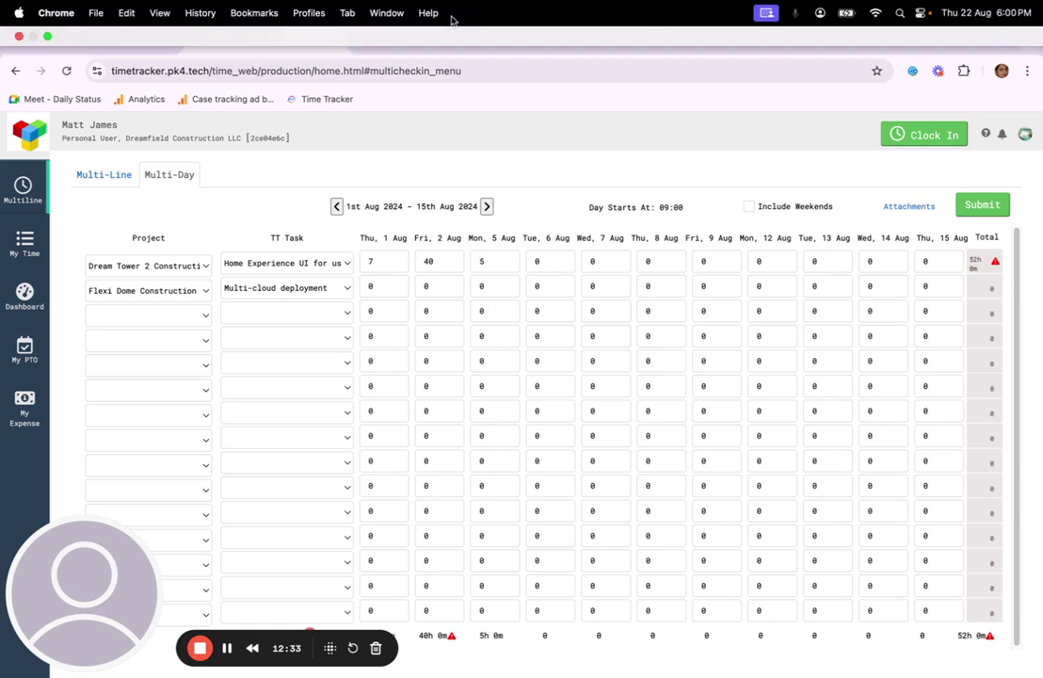
click(386, 12)
click(463, 248)
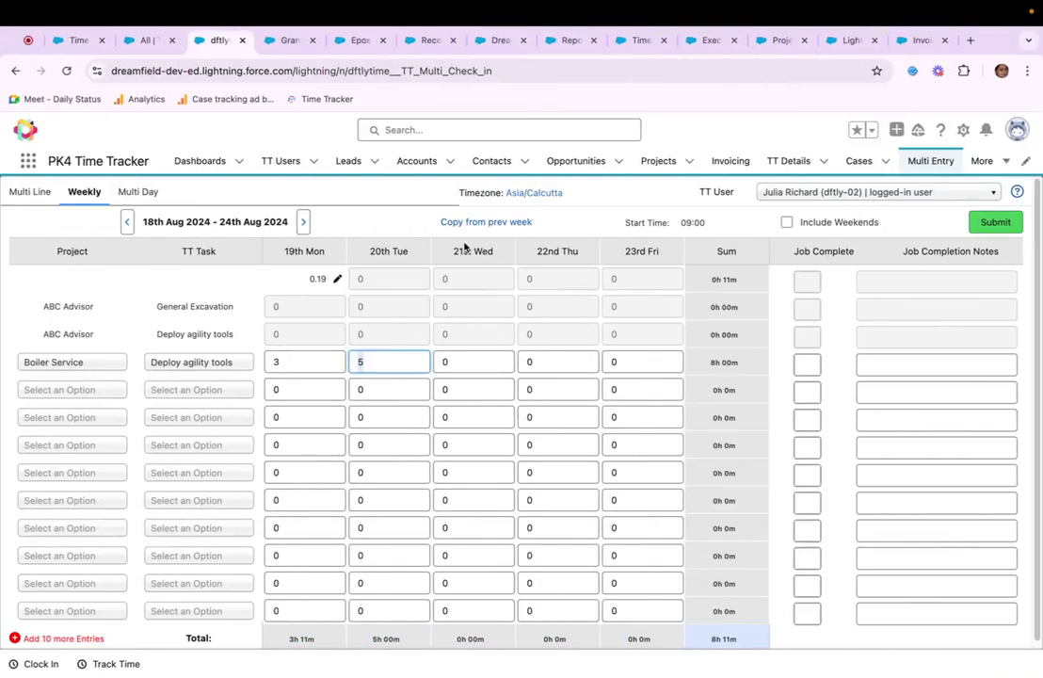
click(702, 43)
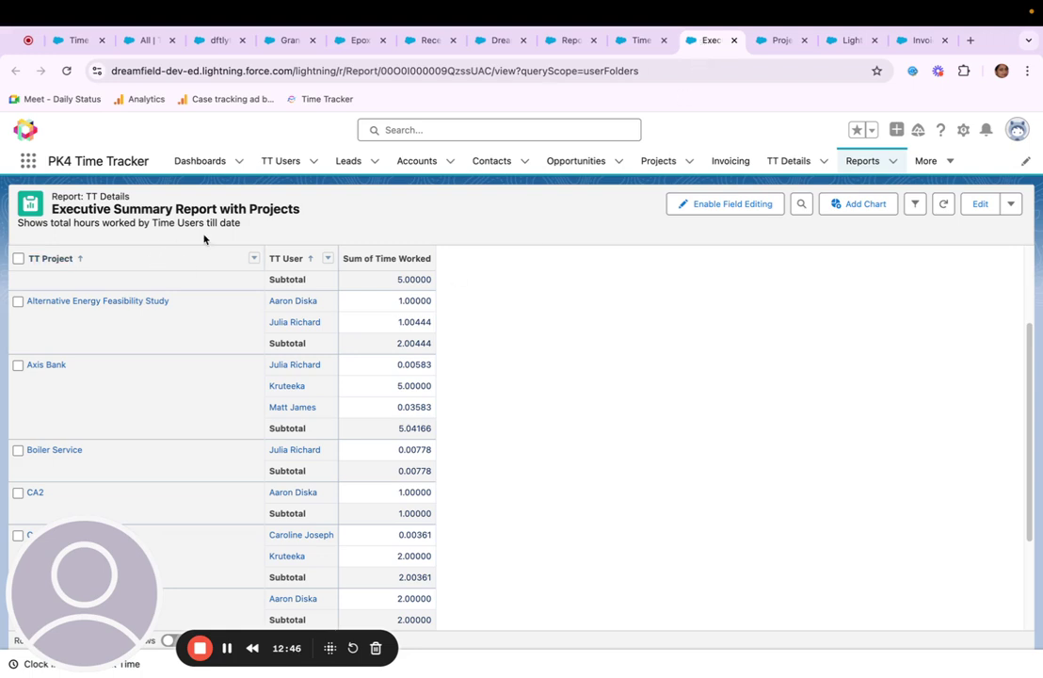